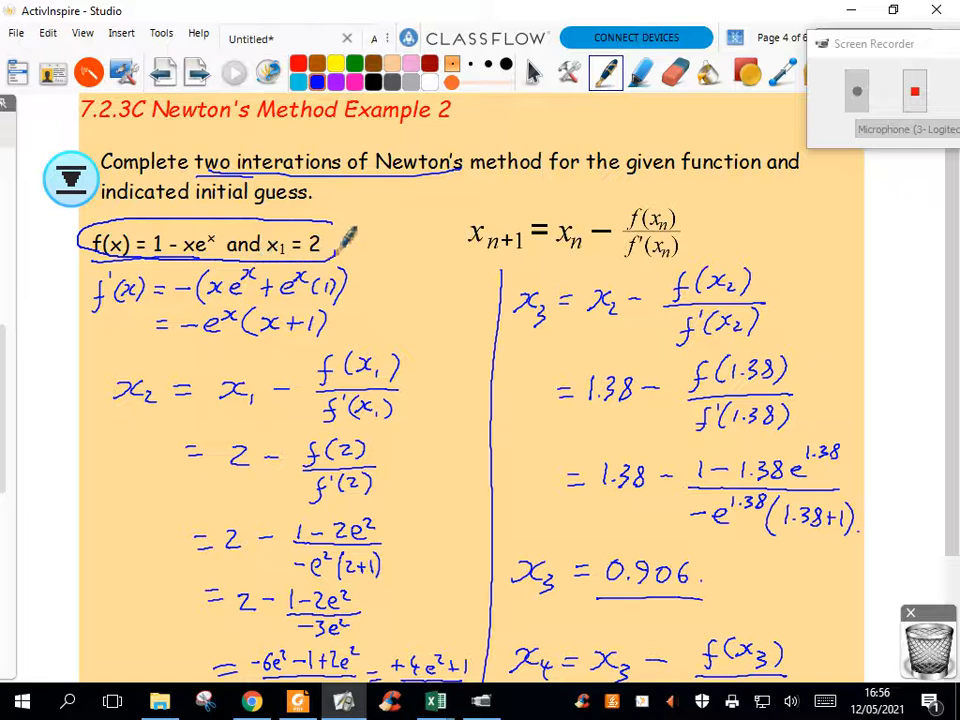
# Switch to the blank Book1 workbook in Excel and enter the initial guess 2 in cell A1.
pyautogui.moveTo(436, 702)
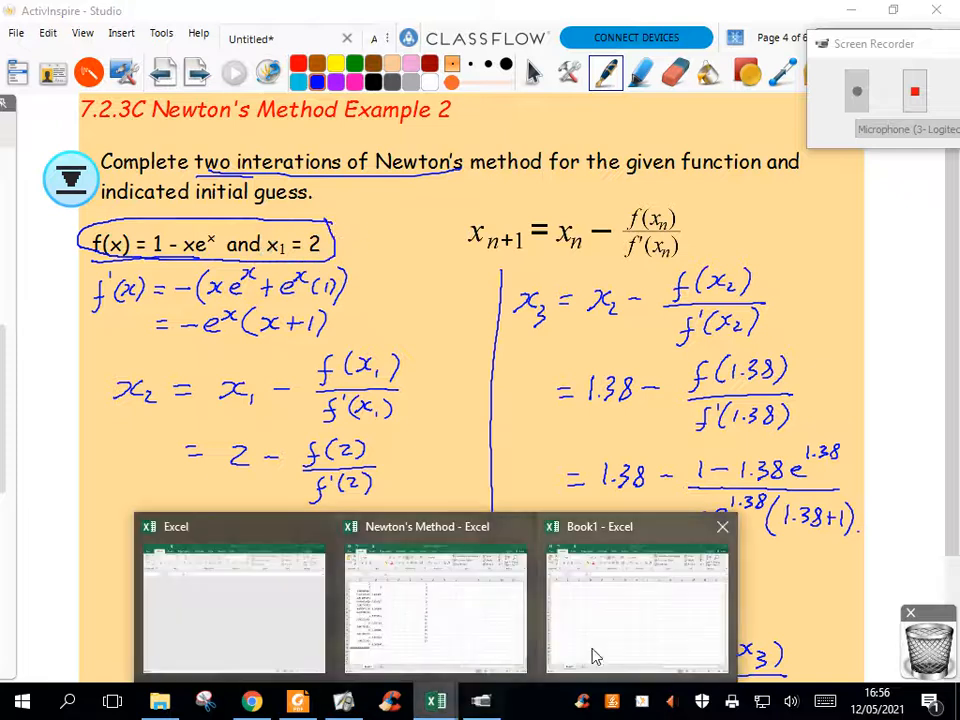
pyautogui.click(590, 650)
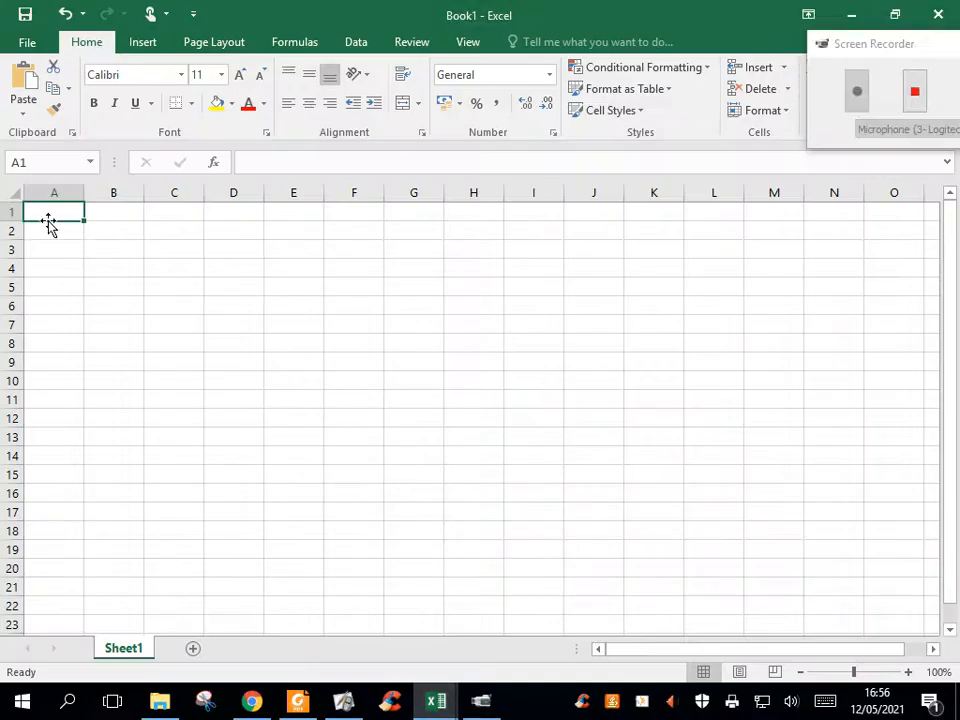
pyautogui.write('2')
pyautogui.press('Return')
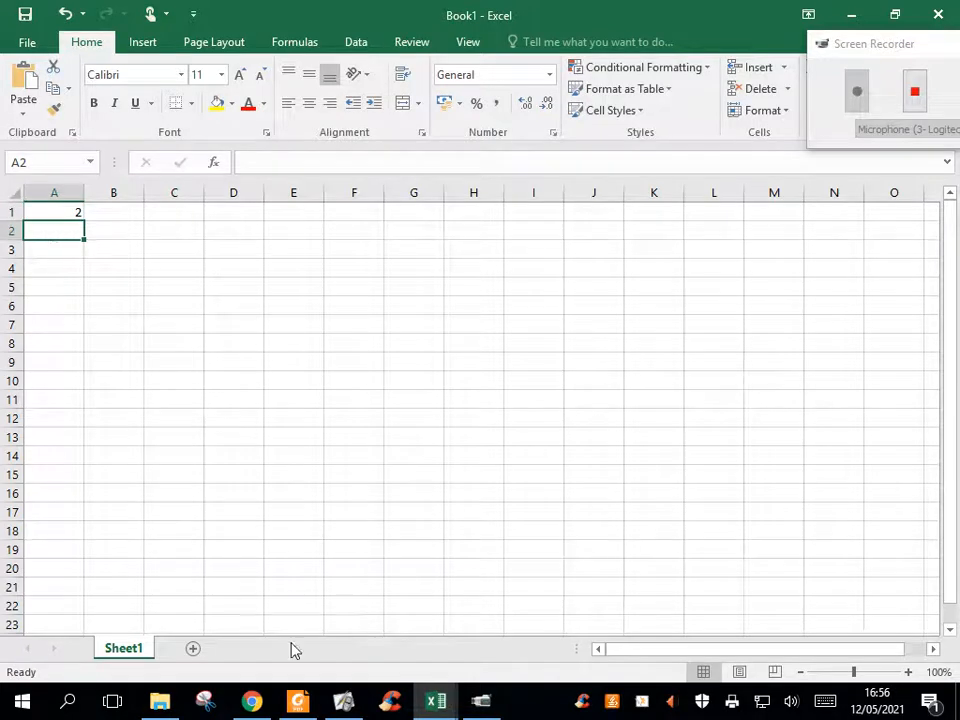
# Check f(x) on the ActivInspire page, return to Book1 in Excel and enter the formula =1-A1*EXP(A1) in cell A2.
pyautogui.click(343, 700)
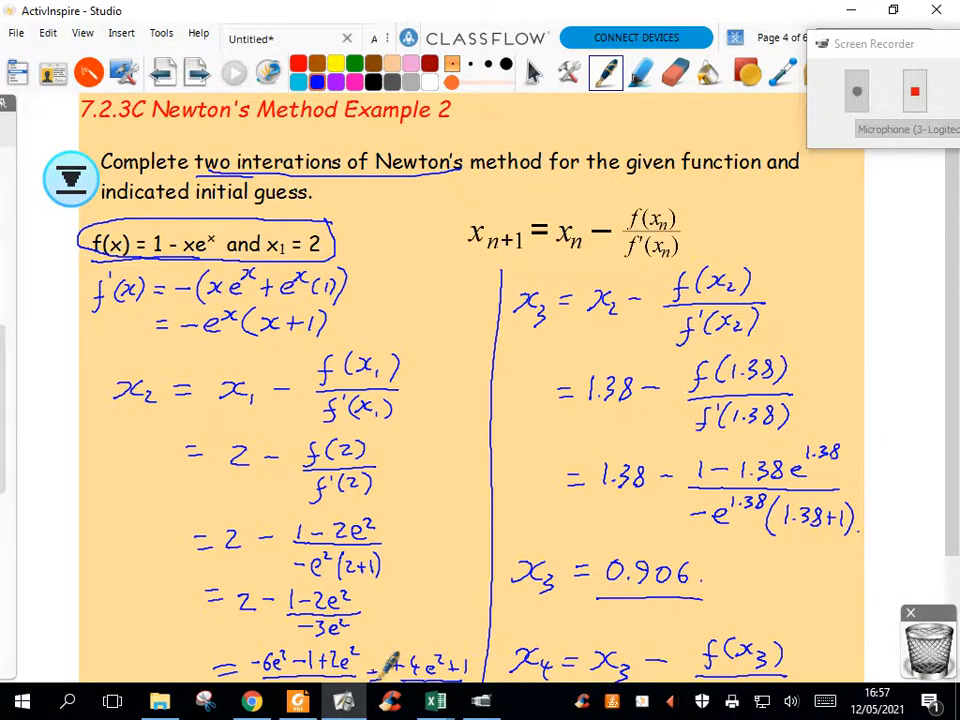
pyautogui.click(437, 705)
pyautogui.click(568, 628)
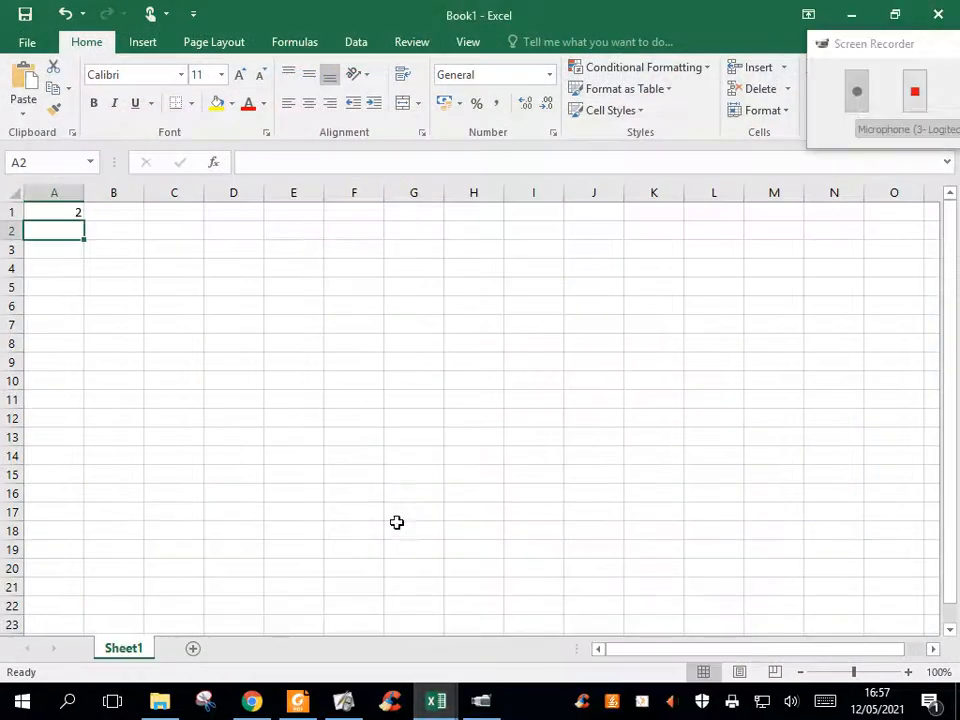
pyautogui.write('=')
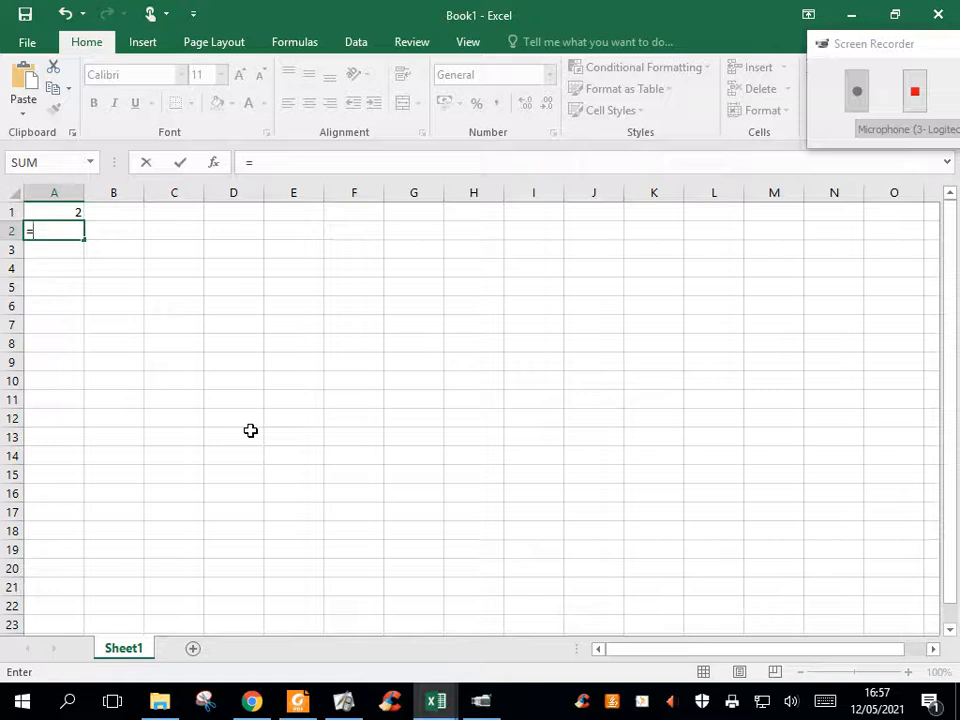
pyautogui.write('1-')
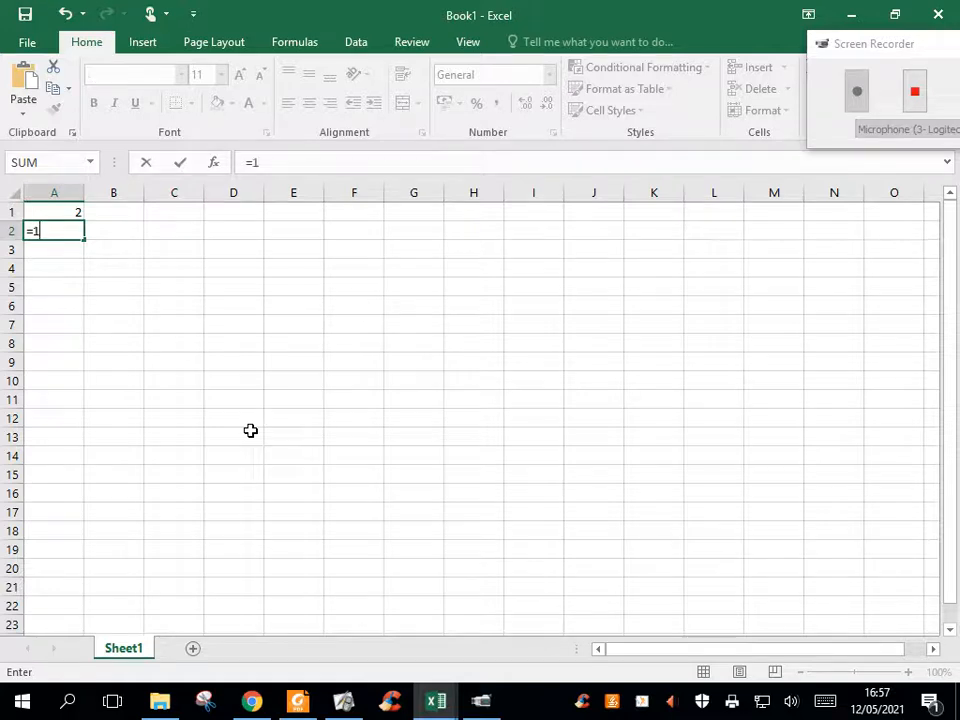
pyautogui.click(66, 214)
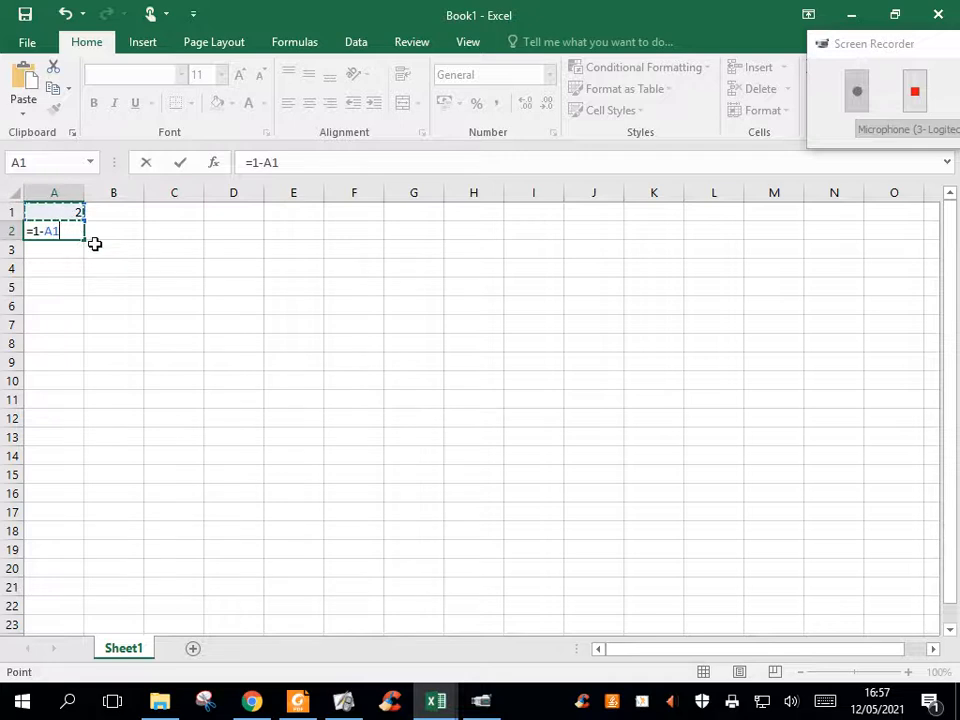
pyautogui.write('*')
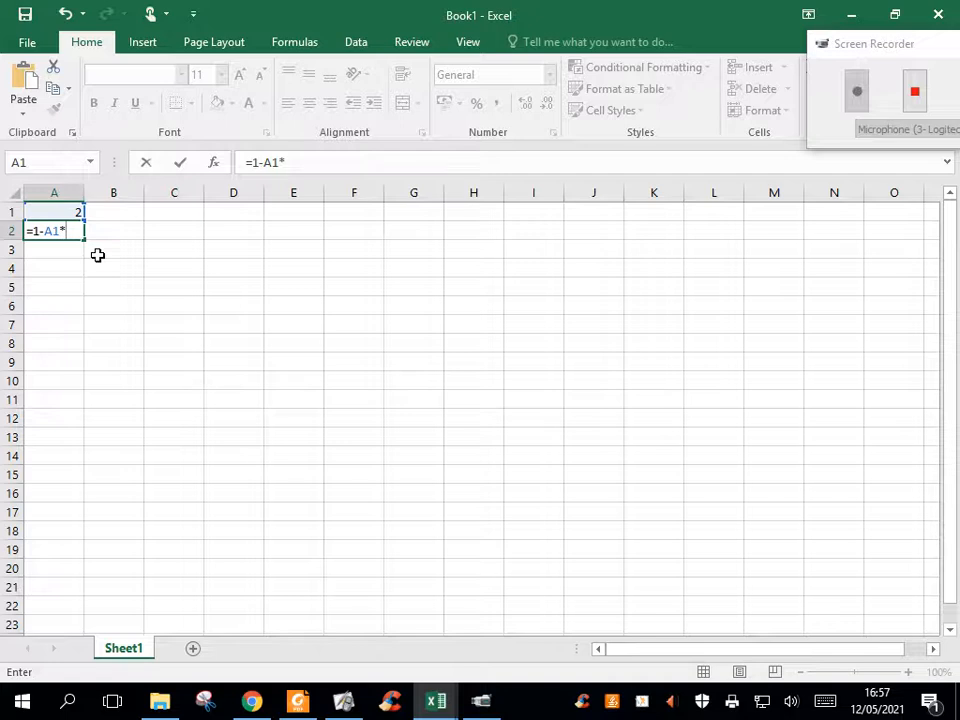
pyautogui.write('ex')
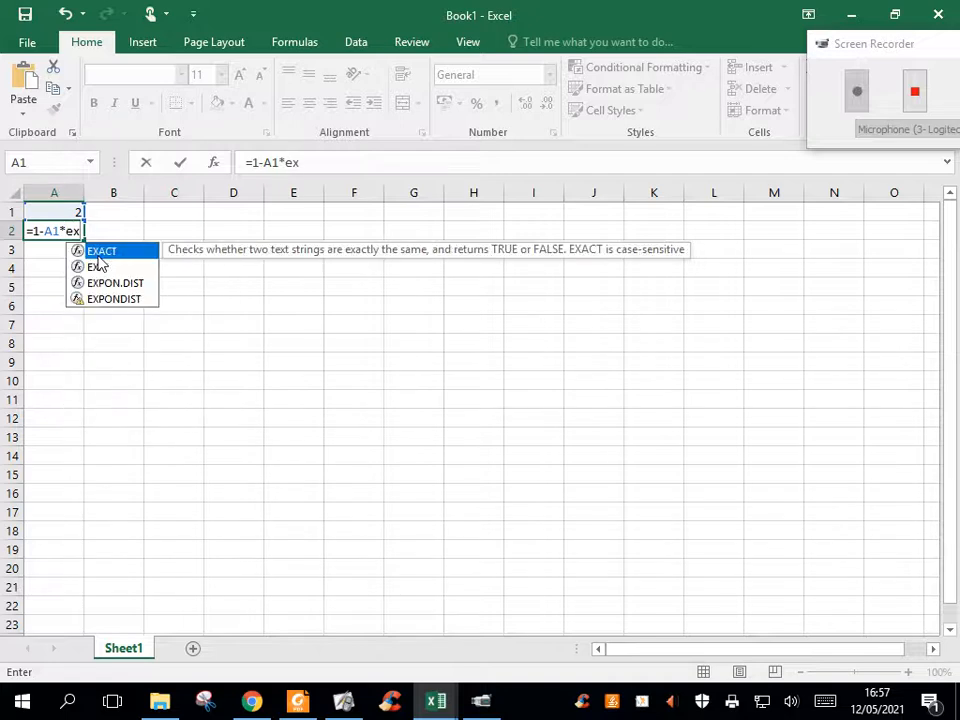
pyautogui.write('p')
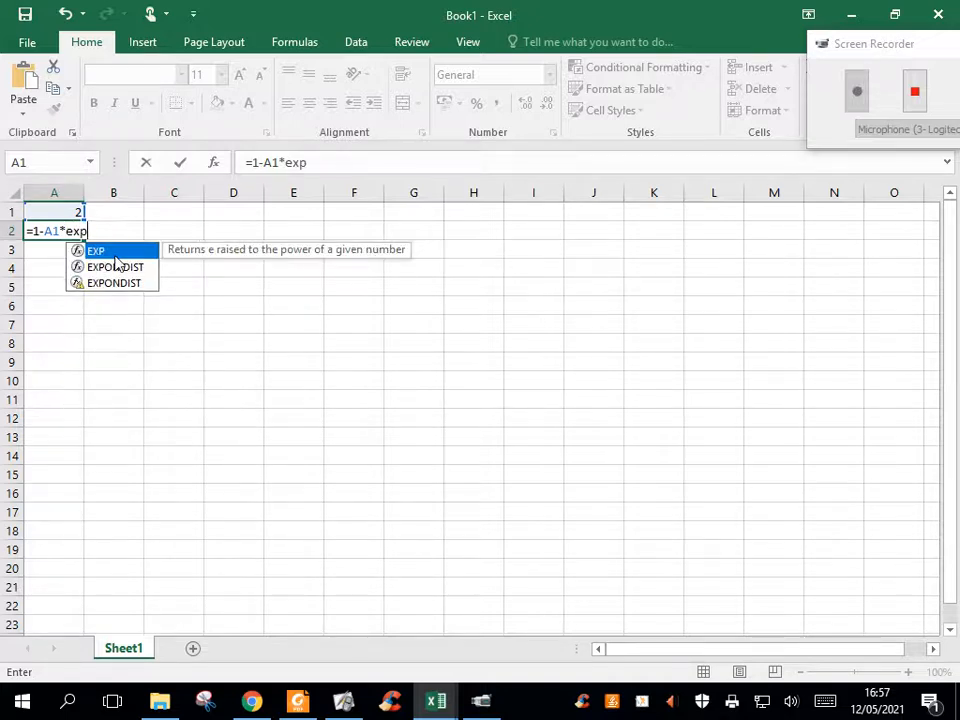
pyautogui.press('Tab')
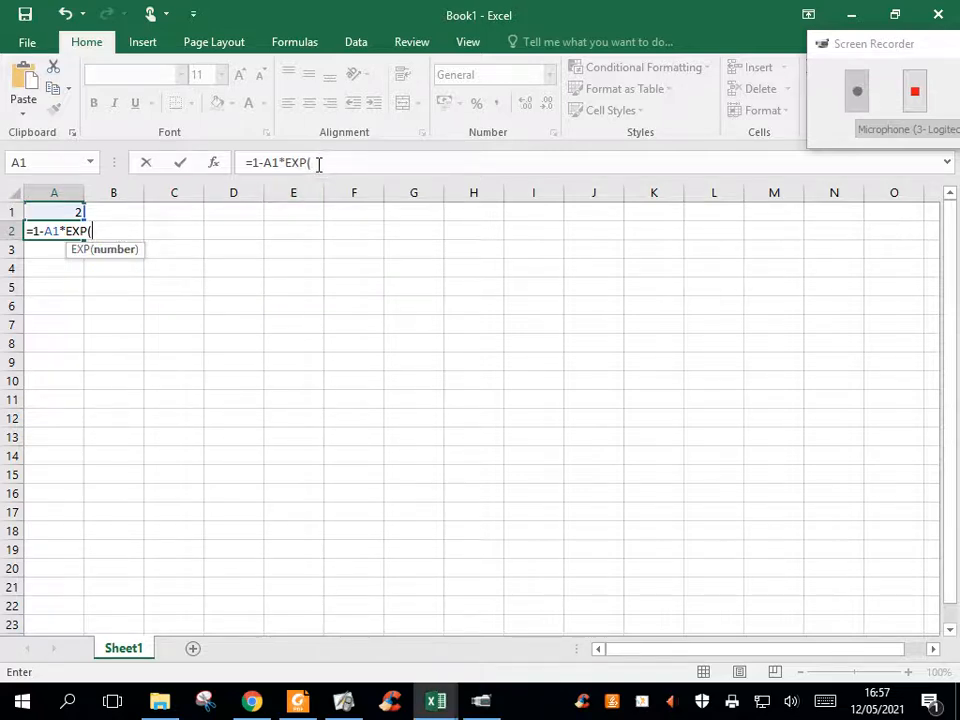
pyautogui.click(72, 213)
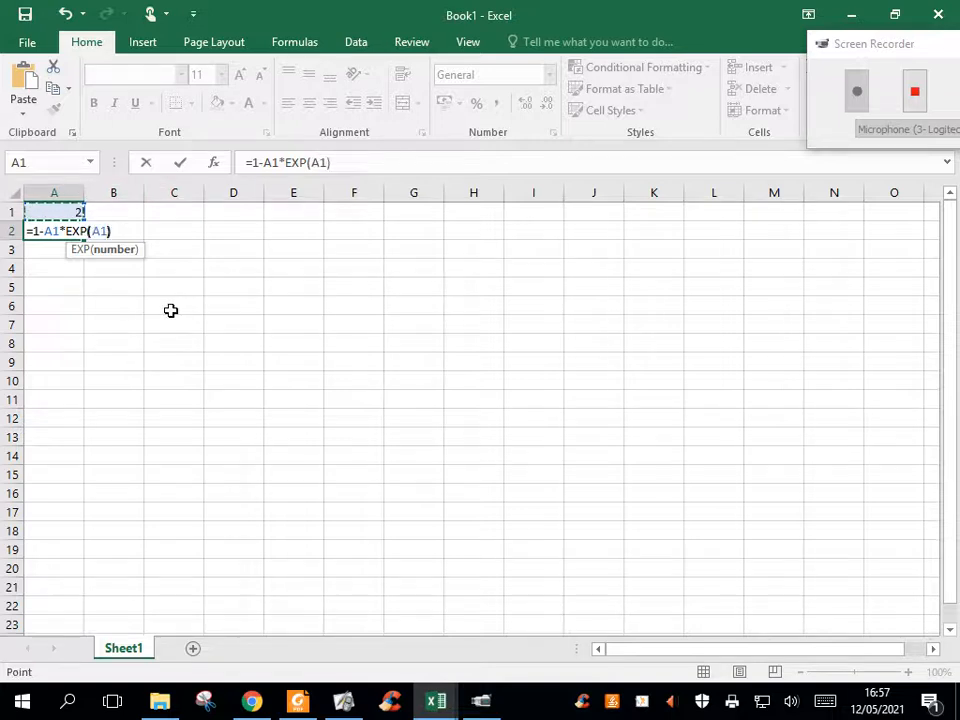
pyautogui.write(')')
pyautogui.press('Return')
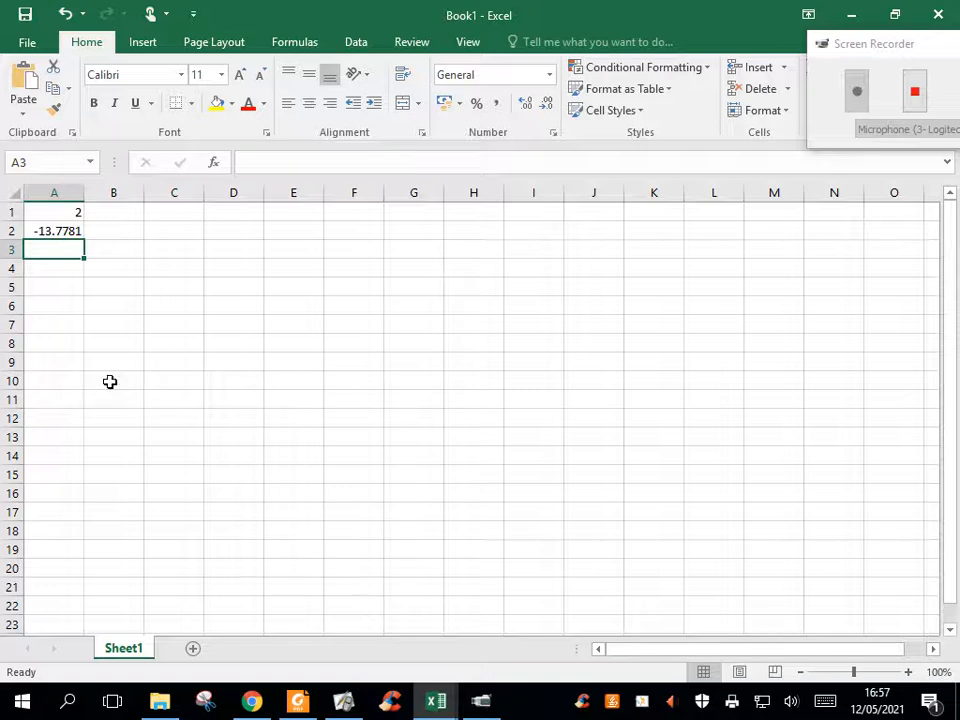
# Check f'(x) on the ActivInspire page, return to Book1 in Excel and enter the formula -EXP(A1)*(A1+1) in cell B2.
pyautogui.click(343, 701)
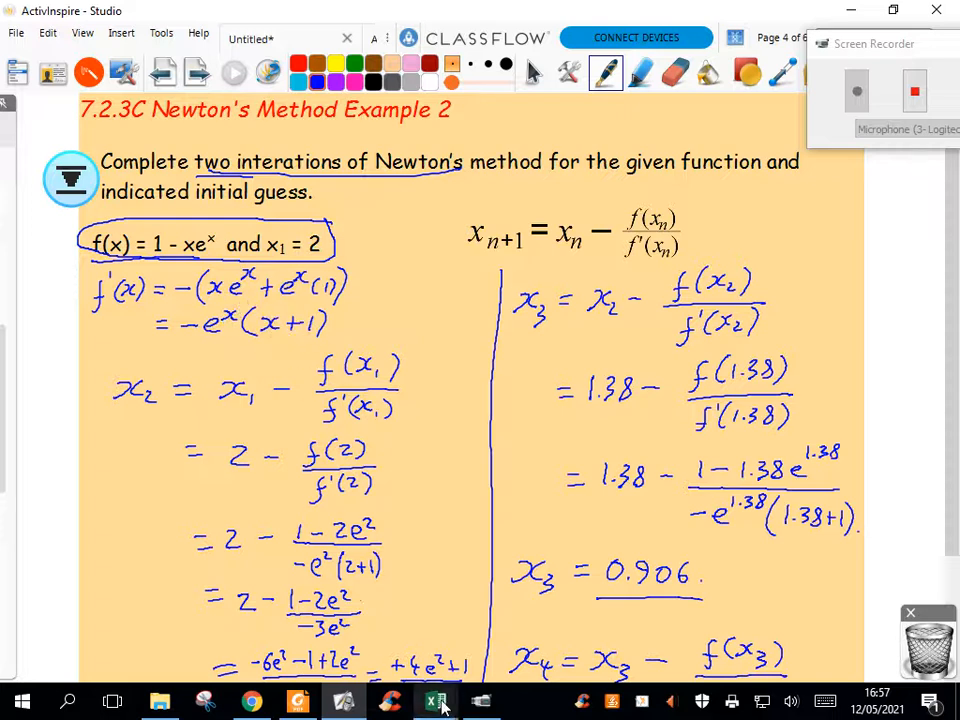
pyautogui.moveTo(441, 703)
pyautogui.click(617, 621)
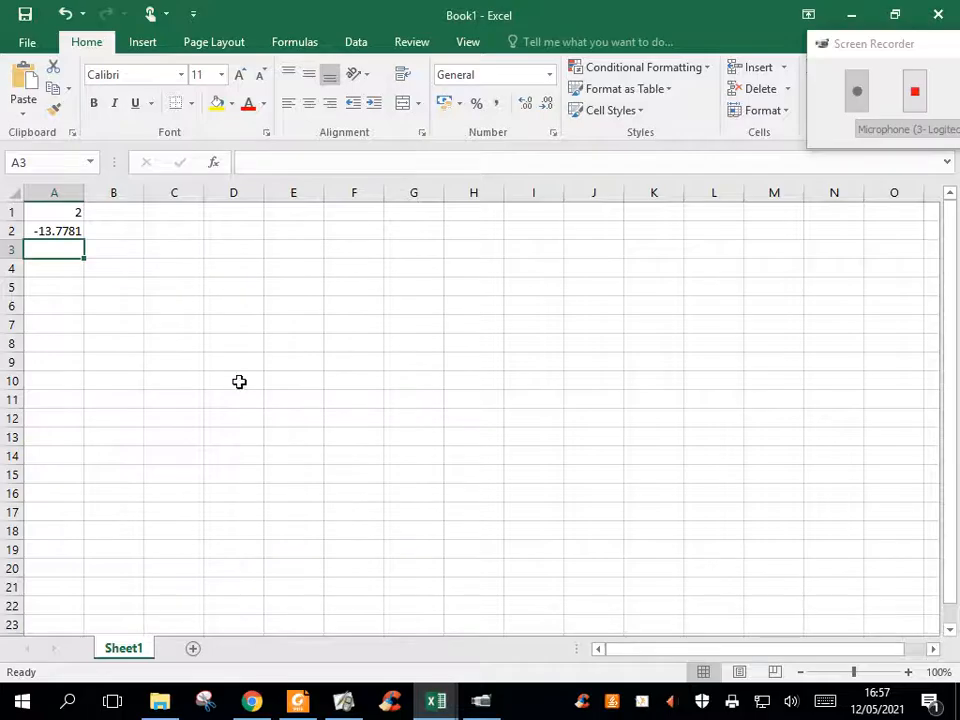
pyautogui.click(114, 233)
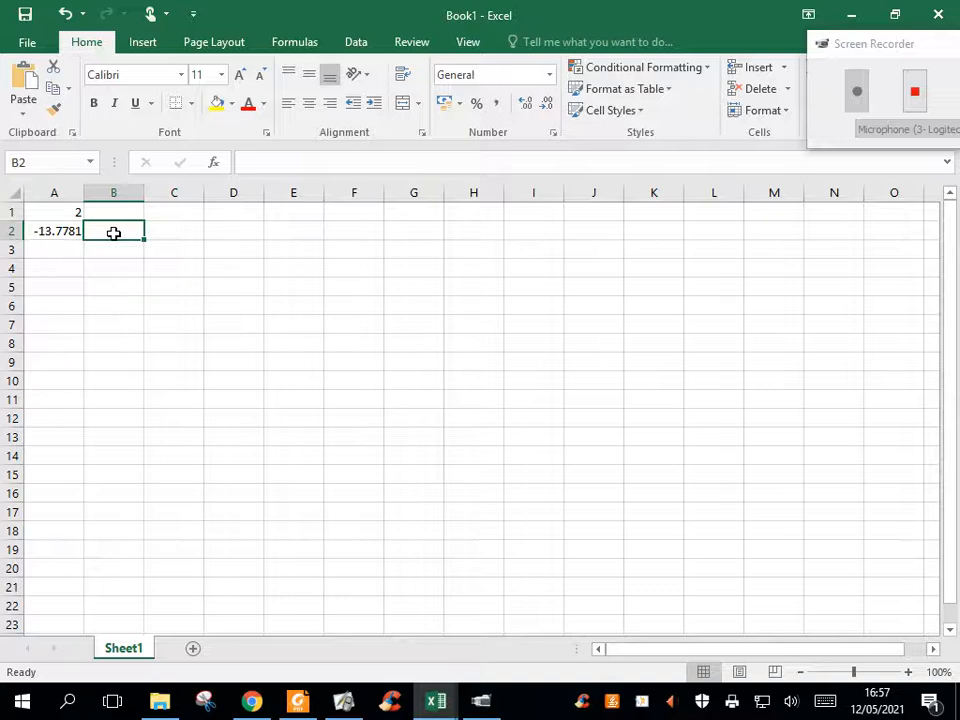
pyautogui.write('-')
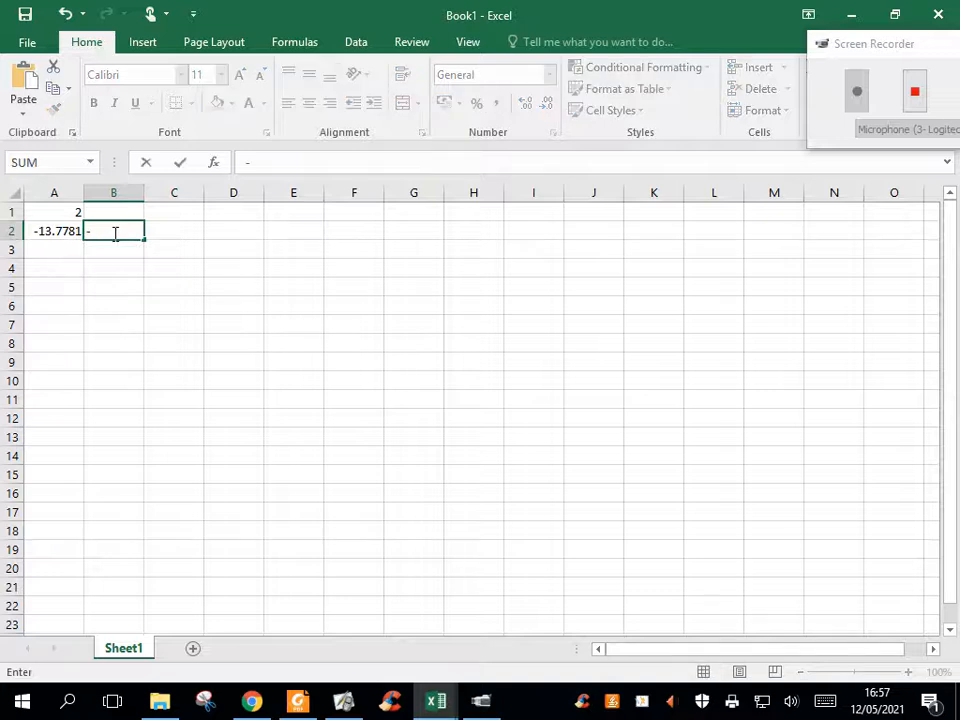
pyautogui.write('exo')
pyautogui.press('BackSpace')
pyautogui.doubleClick(135, 268)
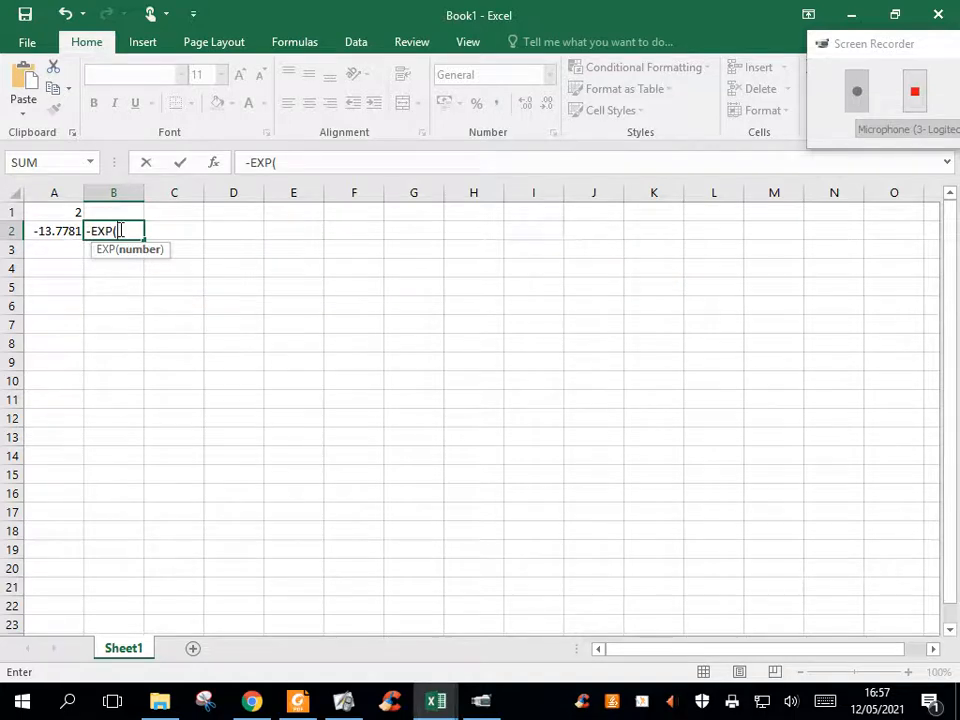
pyautogui.click(65, 211)
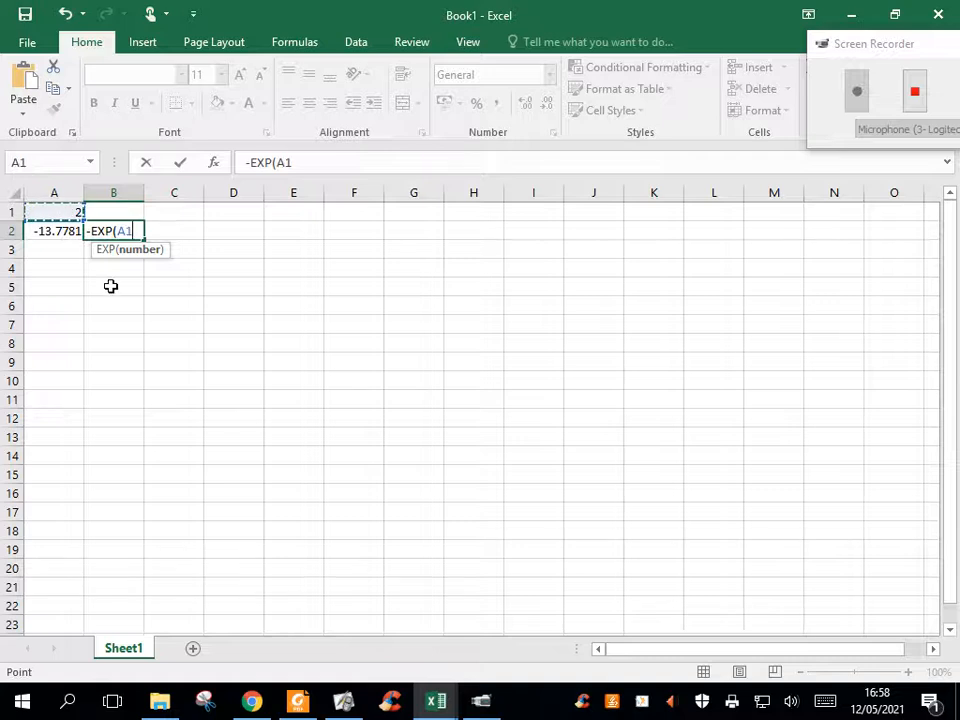
pyautogui.write(')*(')
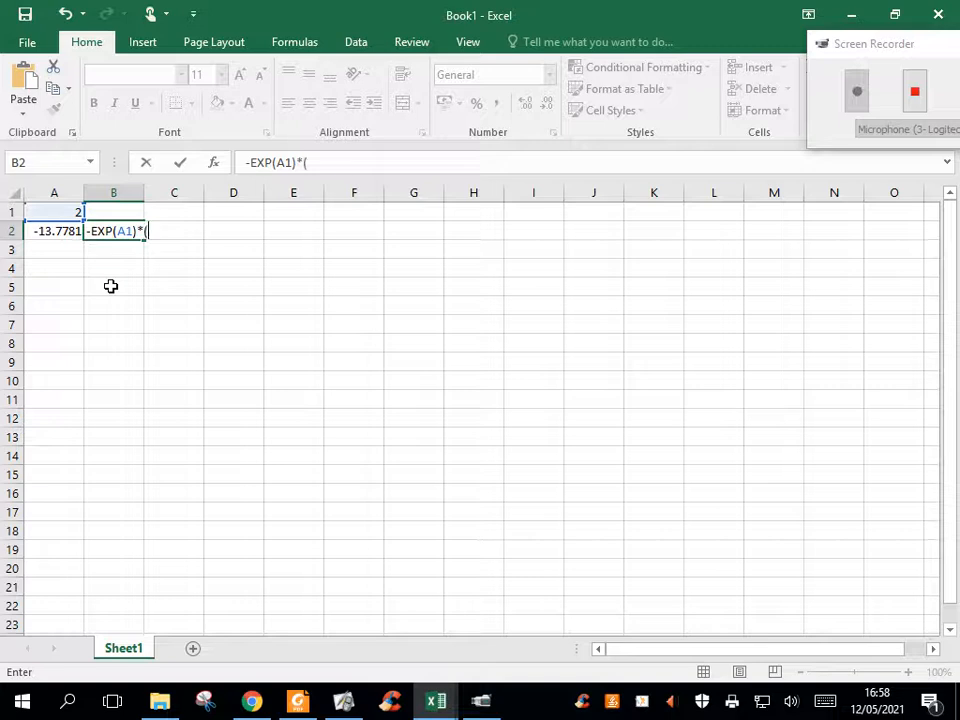
pyautogui.click(61, 213)
pyautogui.write('+1')
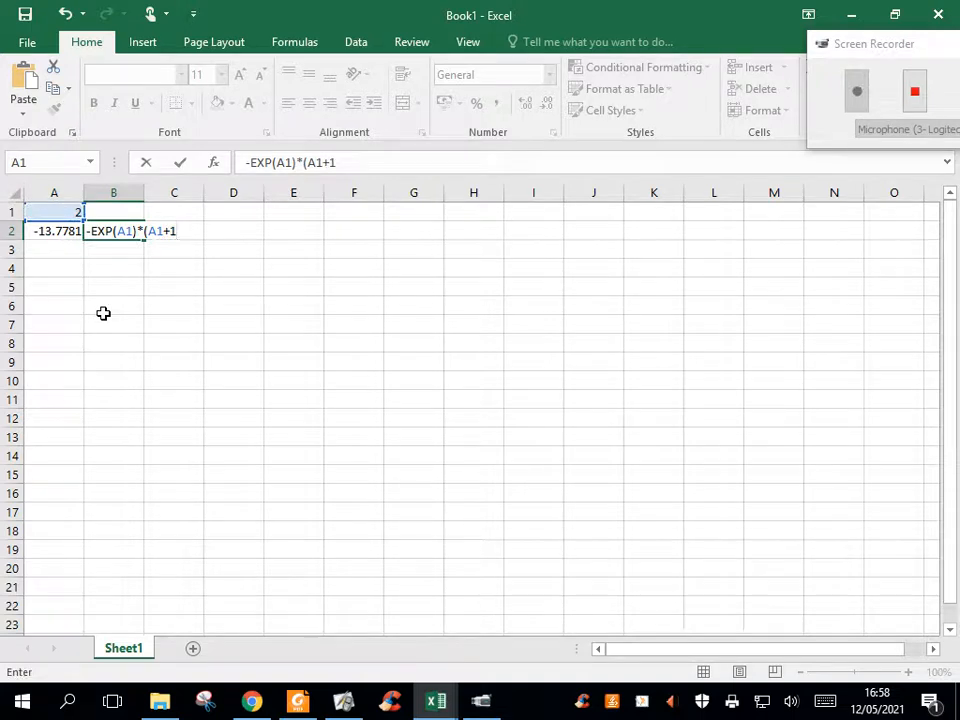
pyautogui.write(')')
pyautogui.press('Return')
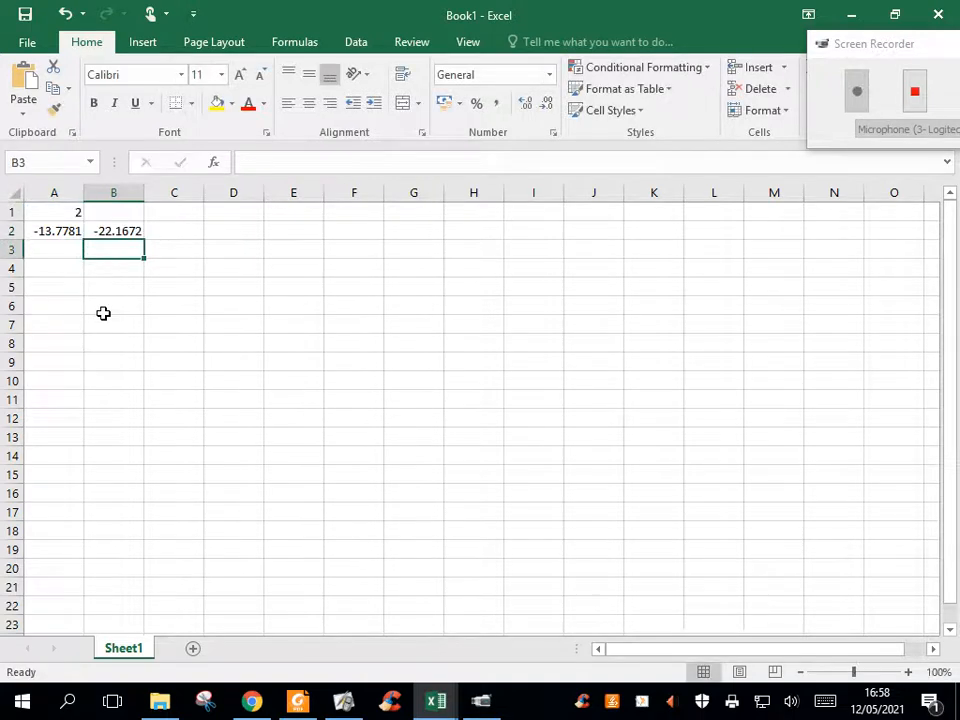
# Enter the Newton's method iteration formula =A1-A2/B2 in cell A3.
pyautogui.click(55, 250)
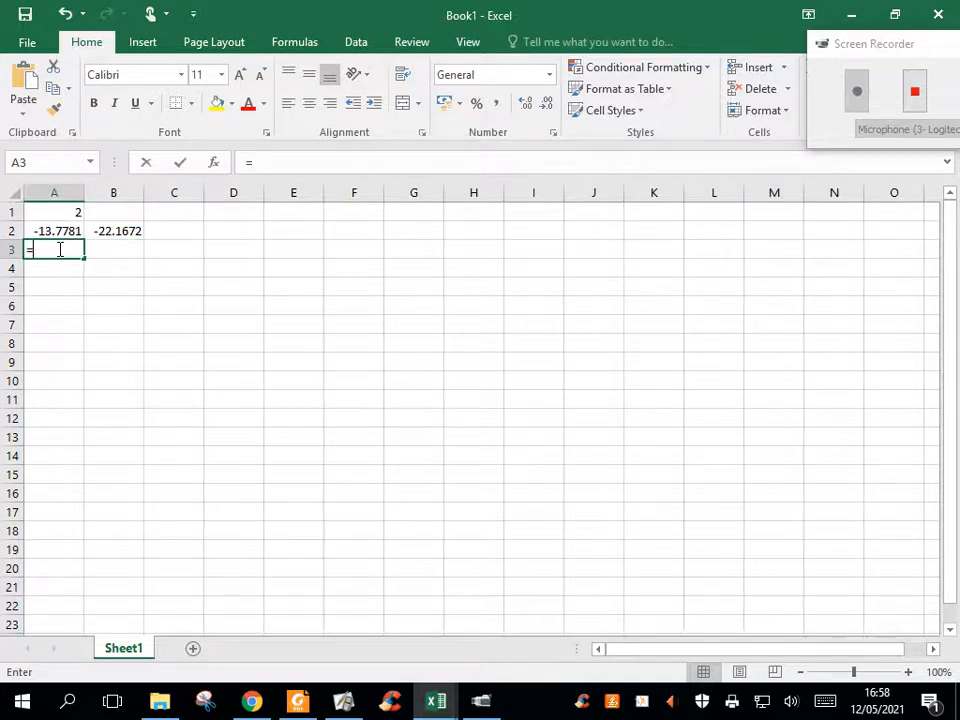
pyautogui.write('=')
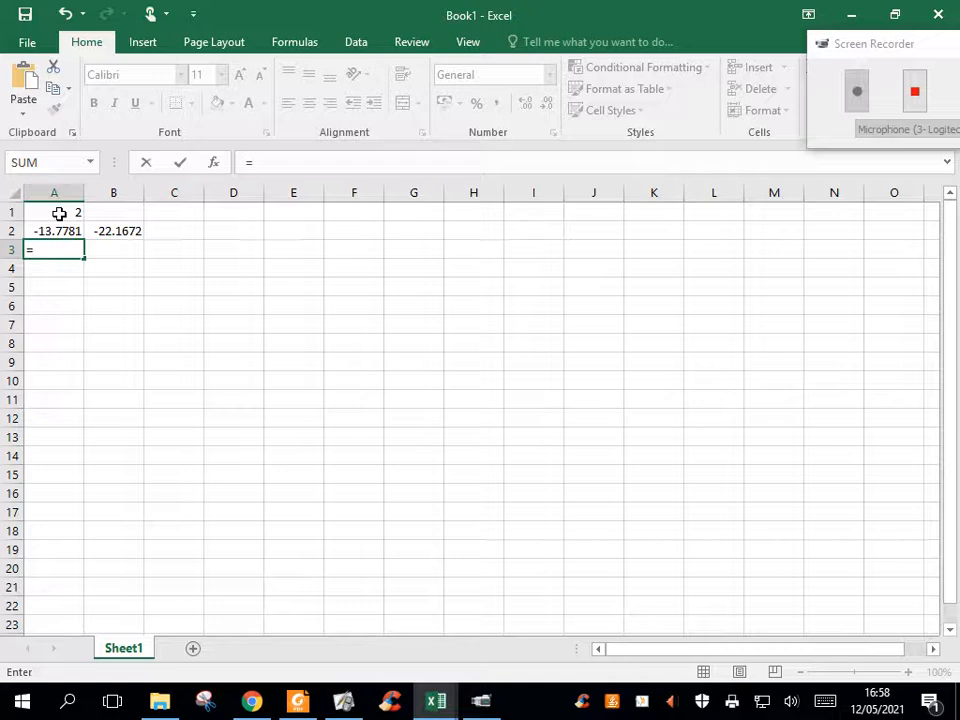
pyautogui.click(59, 213)
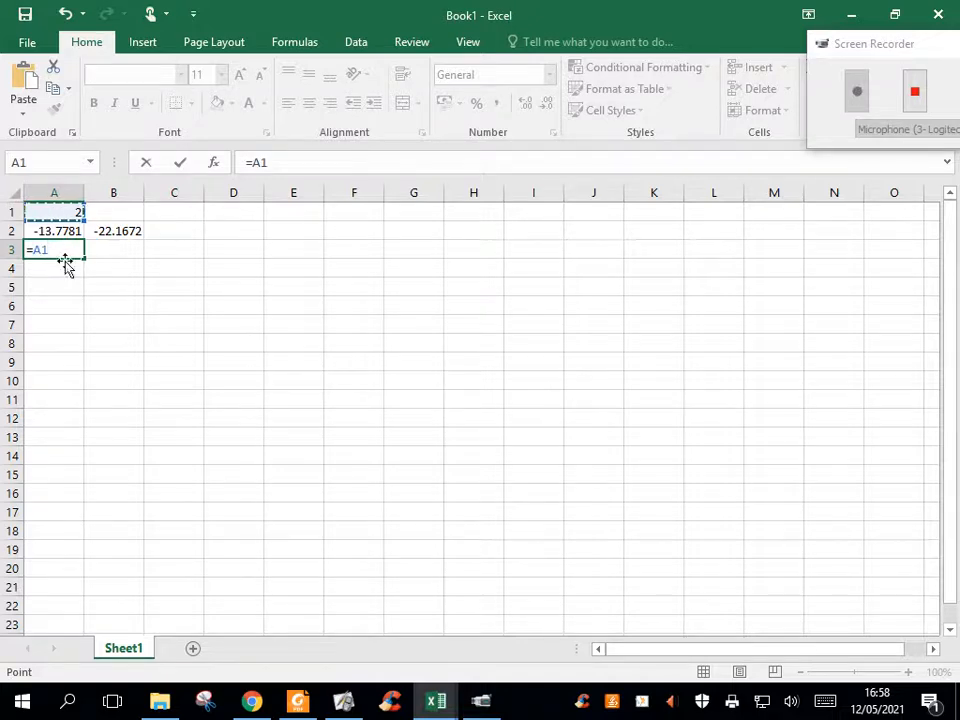
pyautogui.write('-')
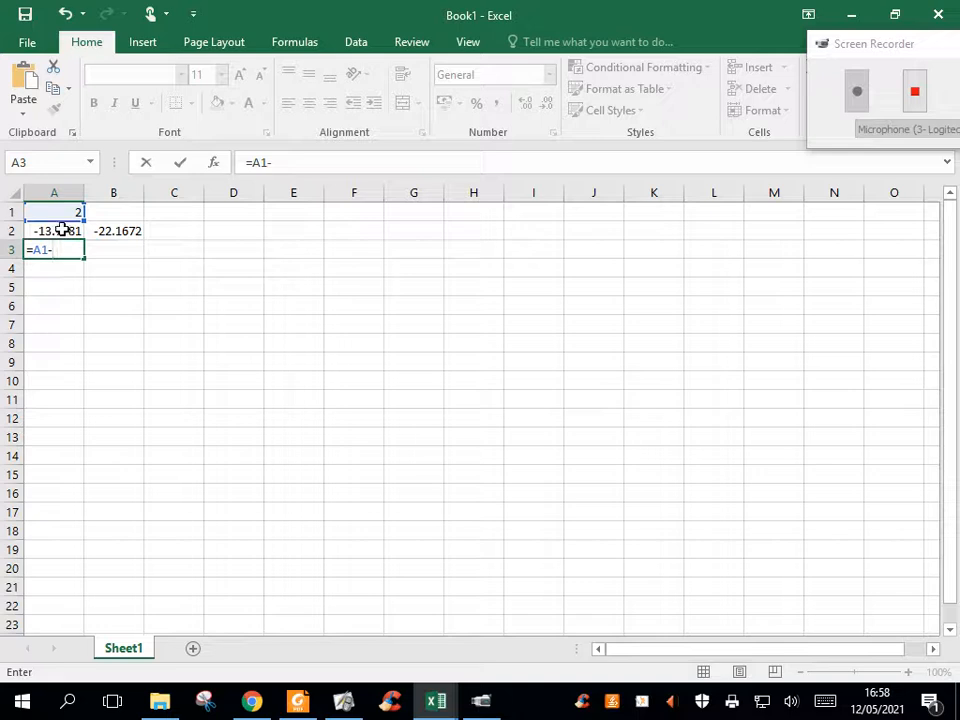
pyautogui.click(70, 229)
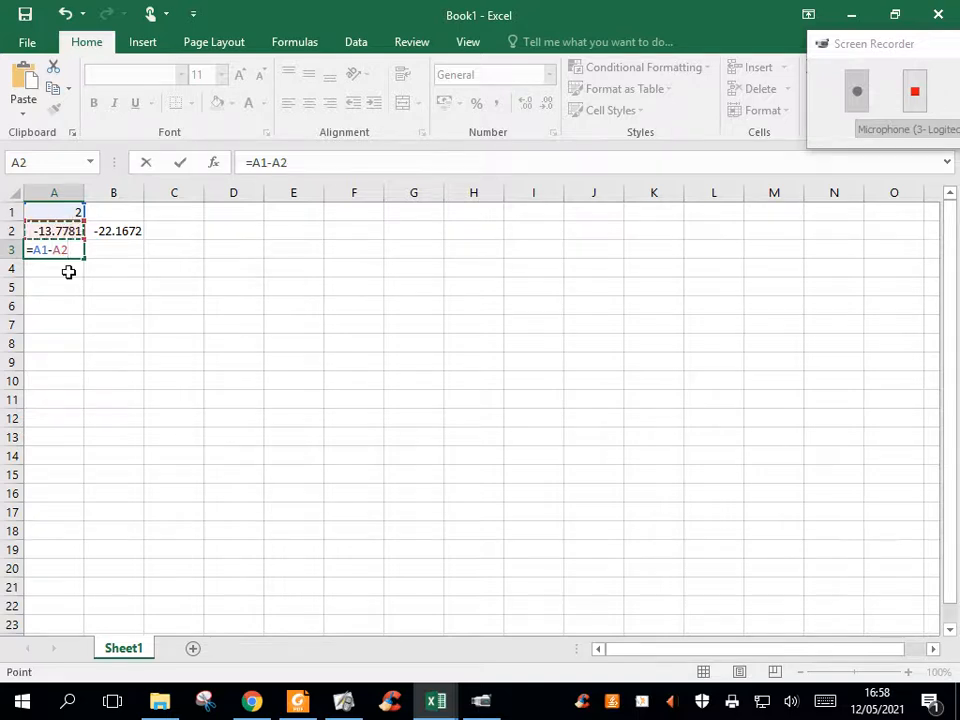
pyautogui.write('/')
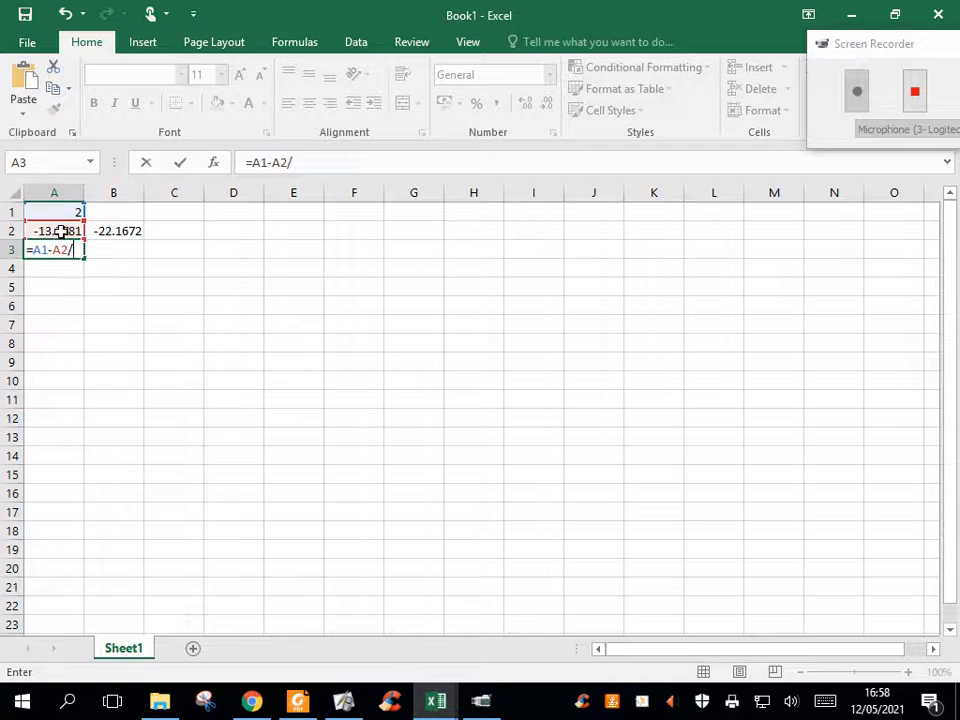
pyautogui.click(117, 231)
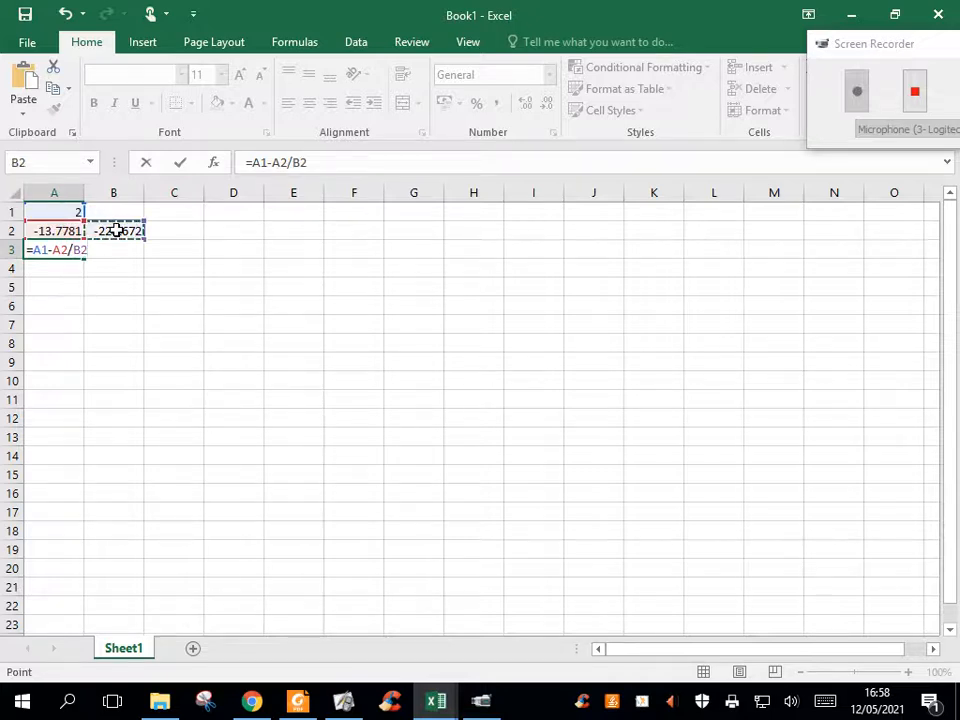
pyautogui.press('Return')
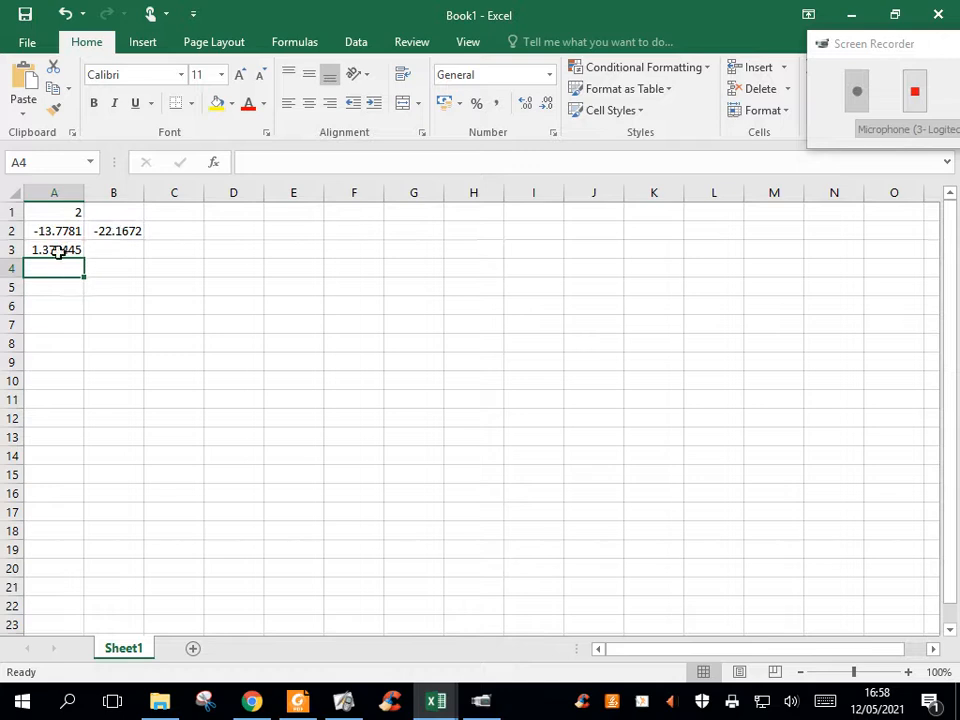
# Switch to the ActivInspire page and mark the final x₂ result of the handwritten working with a pen stroke.
pyautogui.click(343, 702)
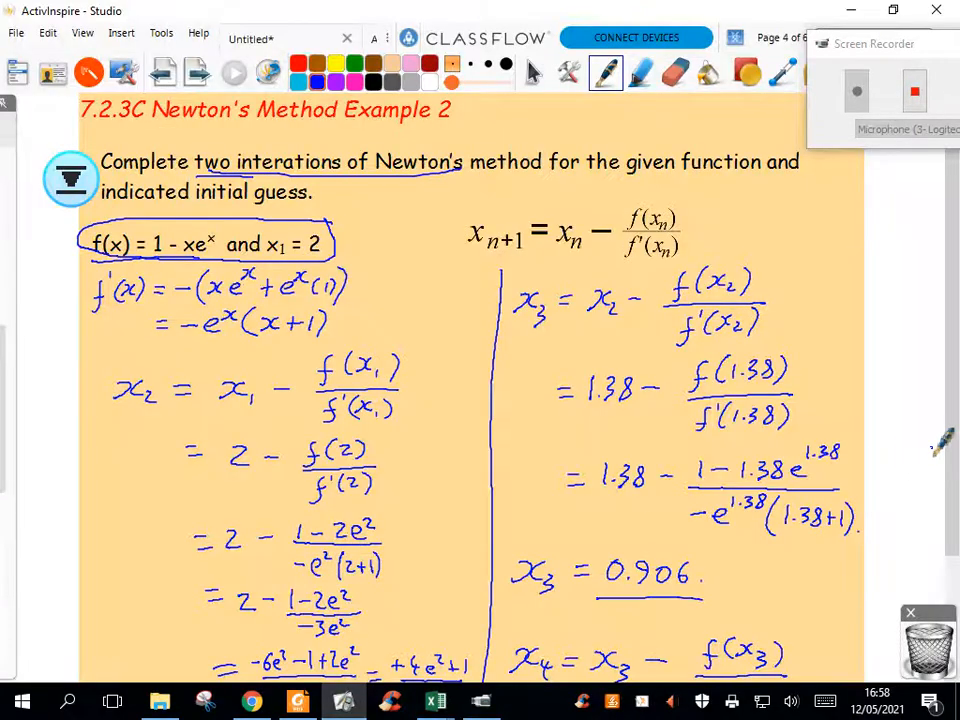
pyautogui.scroll(-3, 949, 437)
pyautogui.moveTo(253, 600); pyautogui.dragTo(261, 570)
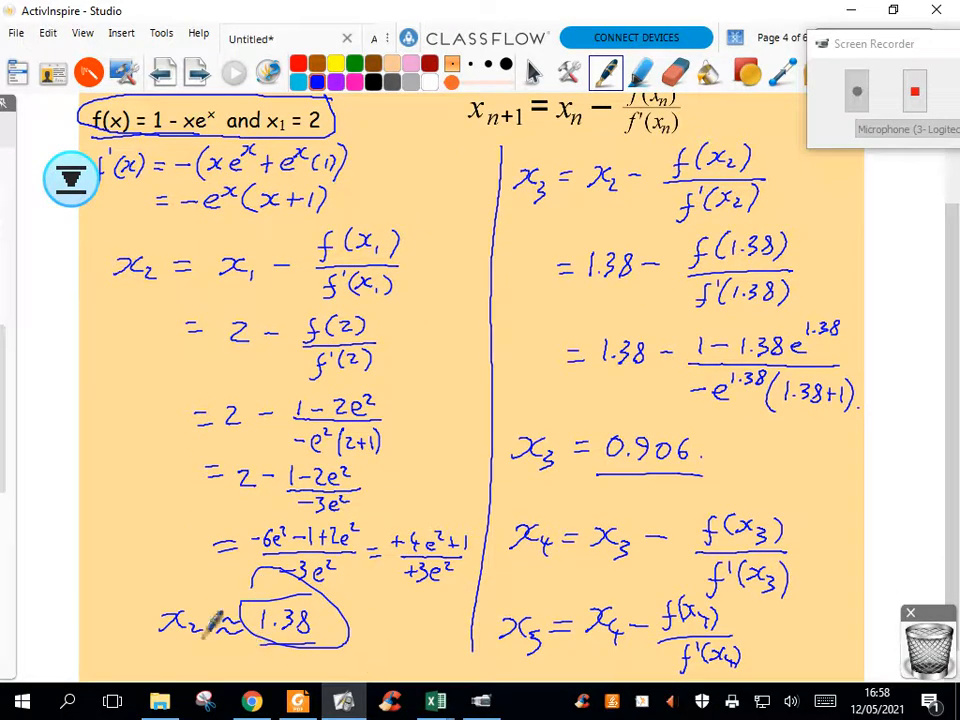
# Switch back to Book1 in Excel and fill the formula block A2:B3 down through row 21.
pyautogui.moveTo(436, 705)
pyautogui.click(613, 640)
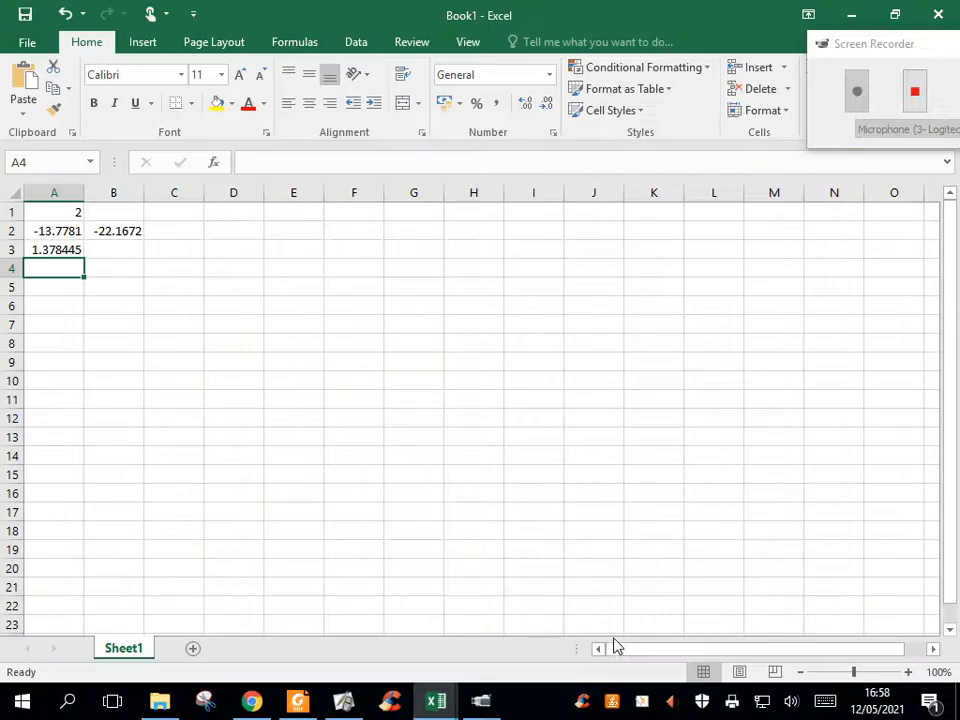
pyautogui.moveTo(43, 231); pyautogui.dragTo(147, 603)
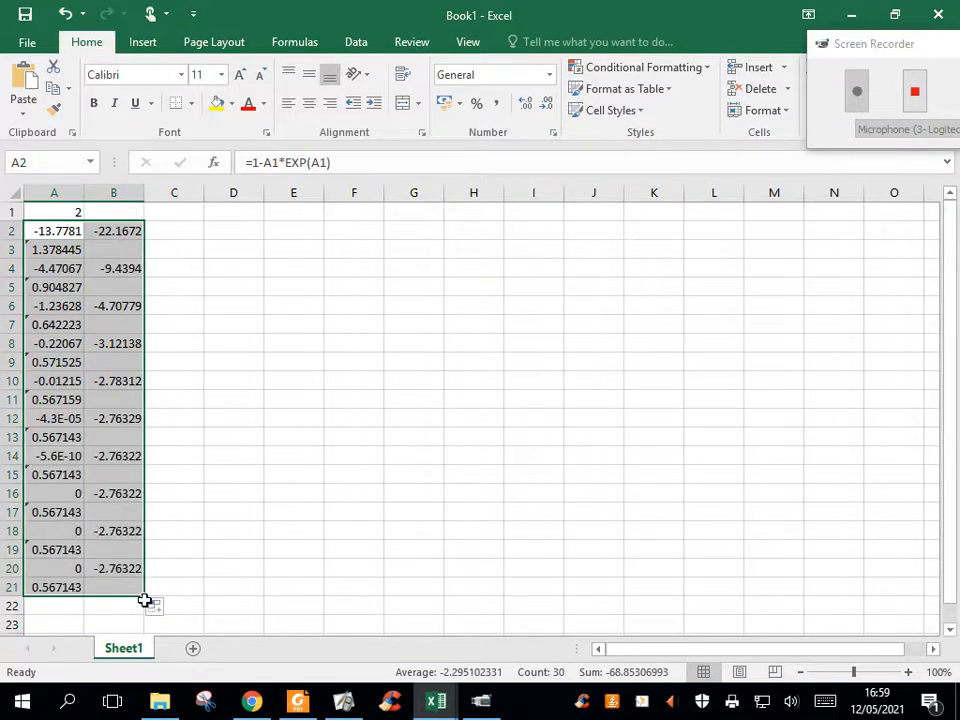
# Check the iterates in A3 and A5, switch to the ActivInspire page, and mark the handwritten x₃ result and its starting value 1.38 with pen strokes.
pyautogui.click(76, 252)
pyautogui.click(58, 289)
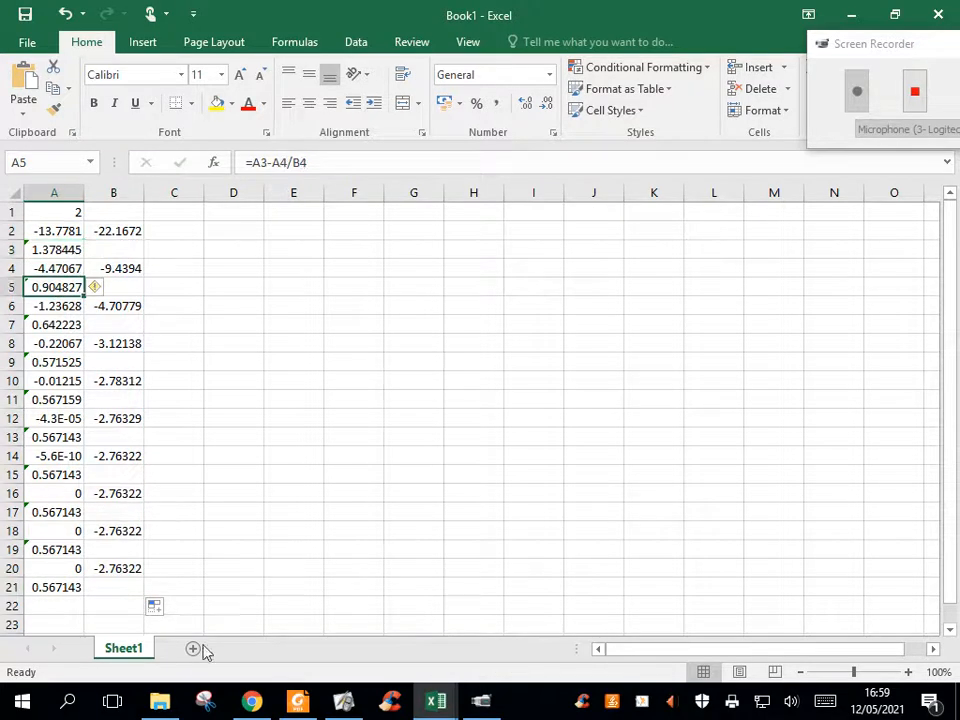
pyautogui.click(343, 702)
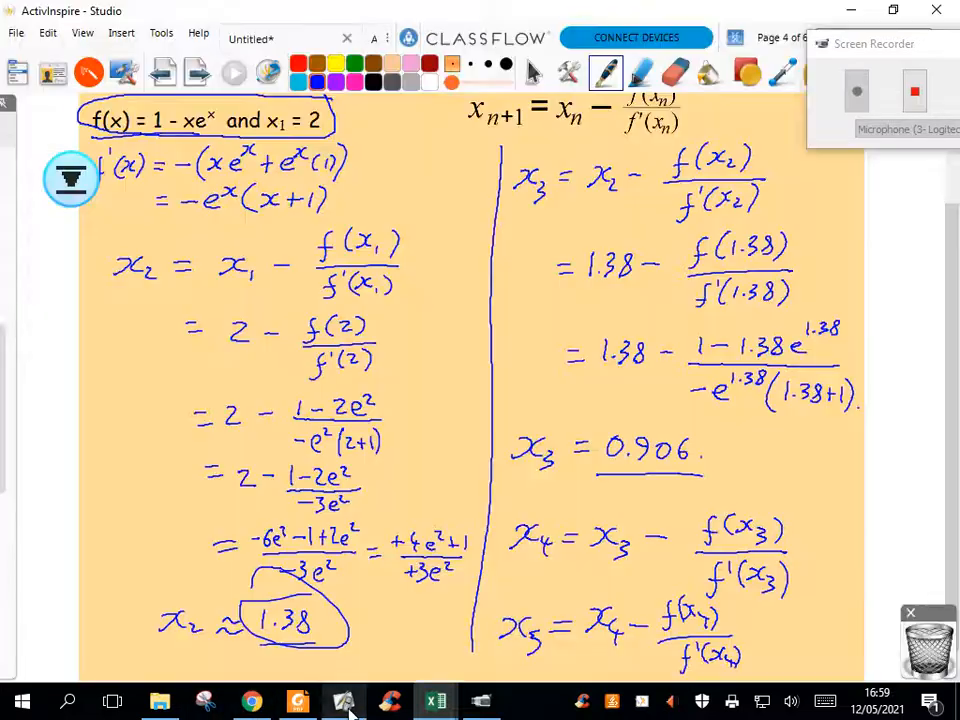
pyautogui.moveTo(782, 438)
pyautogui.mouseDown()
pyautogui.moveTo(508, 424)
pyautogui.moveTo(585, 472)
pyautogui.moveTo(750, 455)
pyautogui.mouseUp()
pyautogui.moveTo(632, 312)
pyautogui.mouseDown()
pyautogui.moveTo(588, 328)
pyautogui.moveTo(655, 352)
pyautogui.mouseUp()
pyautogui.moveTo(604, 464); pyautogui.dragTo(668, 461)
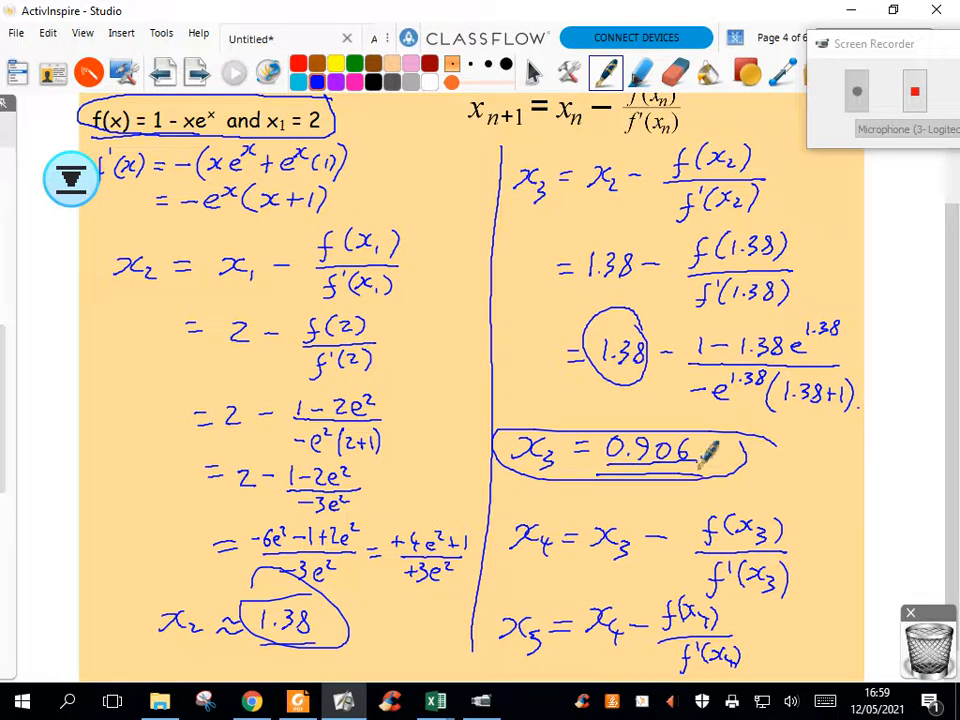
# Return to Book1 in Excel and inspect the successive iterates in cells A7, A9 and A11.
pyautogui.moveTo(441, 706)
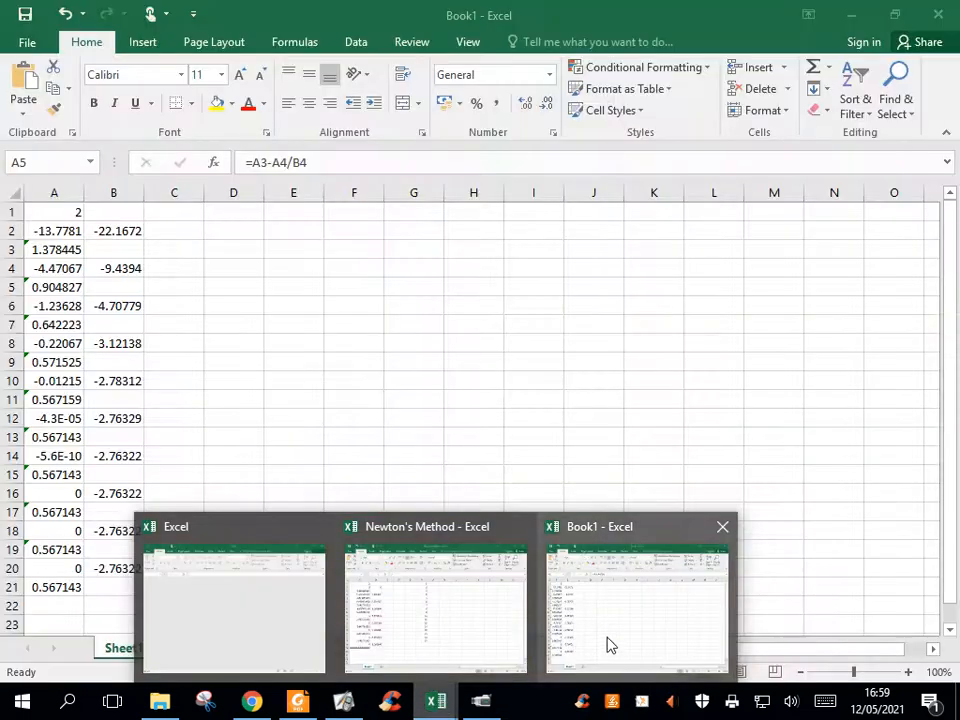
pyautogui.click(607, 643)
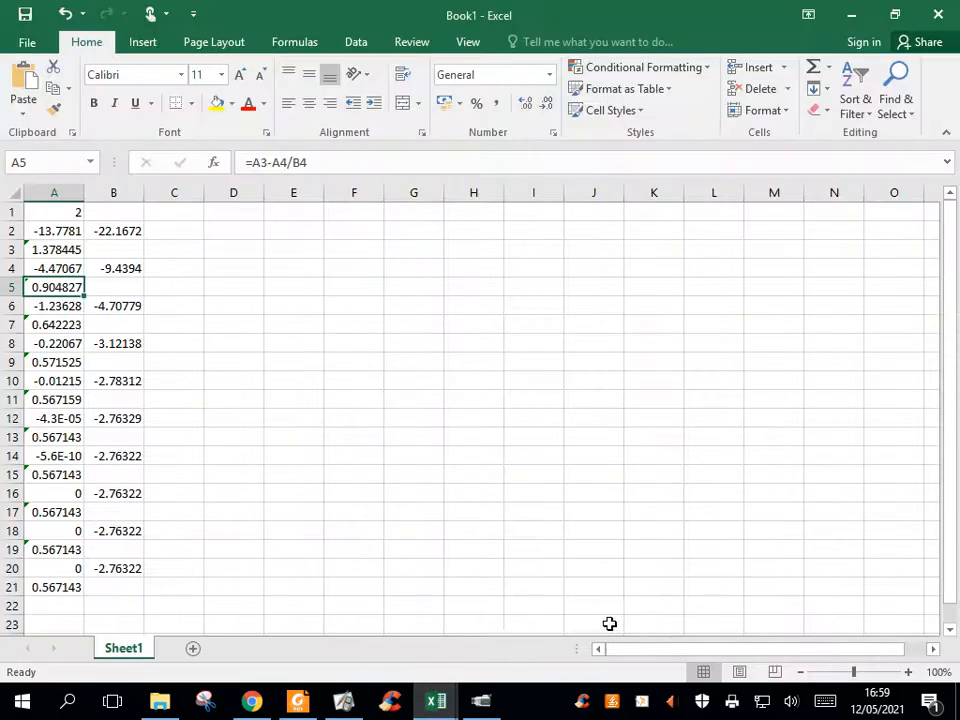
pyautogui.click(60, 324)
pyautogui.click(60, 361)
pyautogui.click(63, 399)
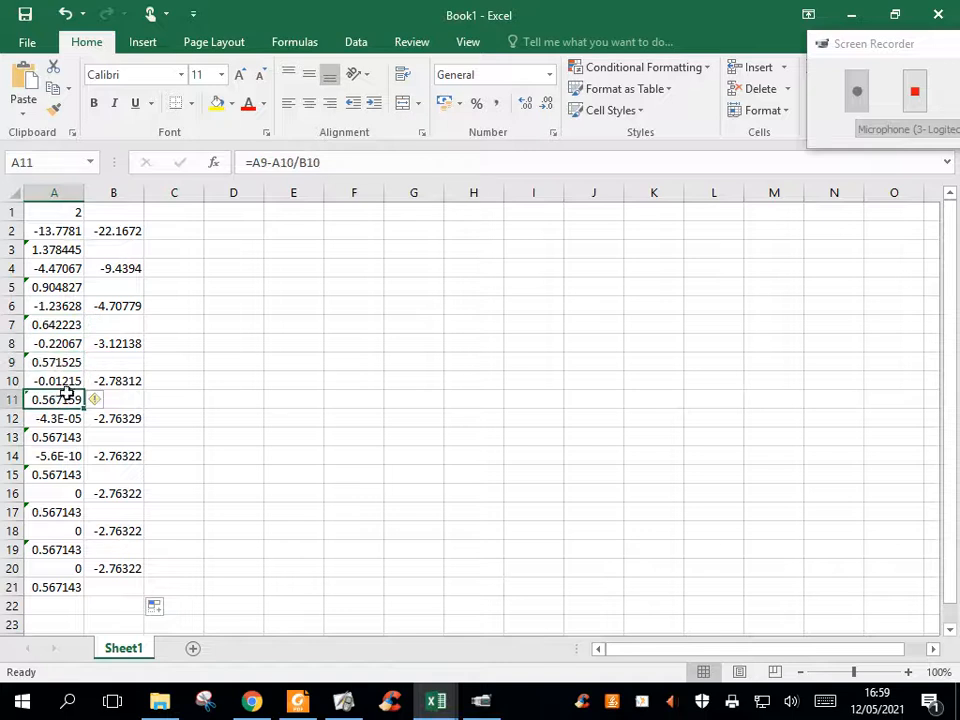
pyautogui.scroll(-2, 200, 438)
pyautogui.scroll(1, 204, 441)
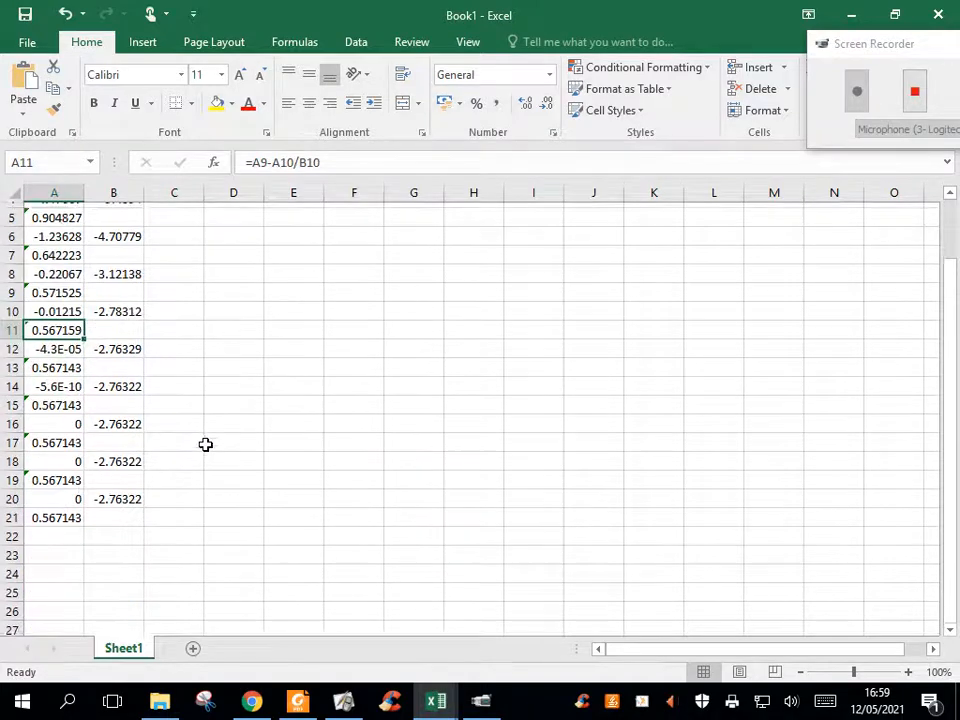
# Format cell A11 as a Number with 15 decimal places and widen column A to fit it.
pyautogui.click(553, 132)
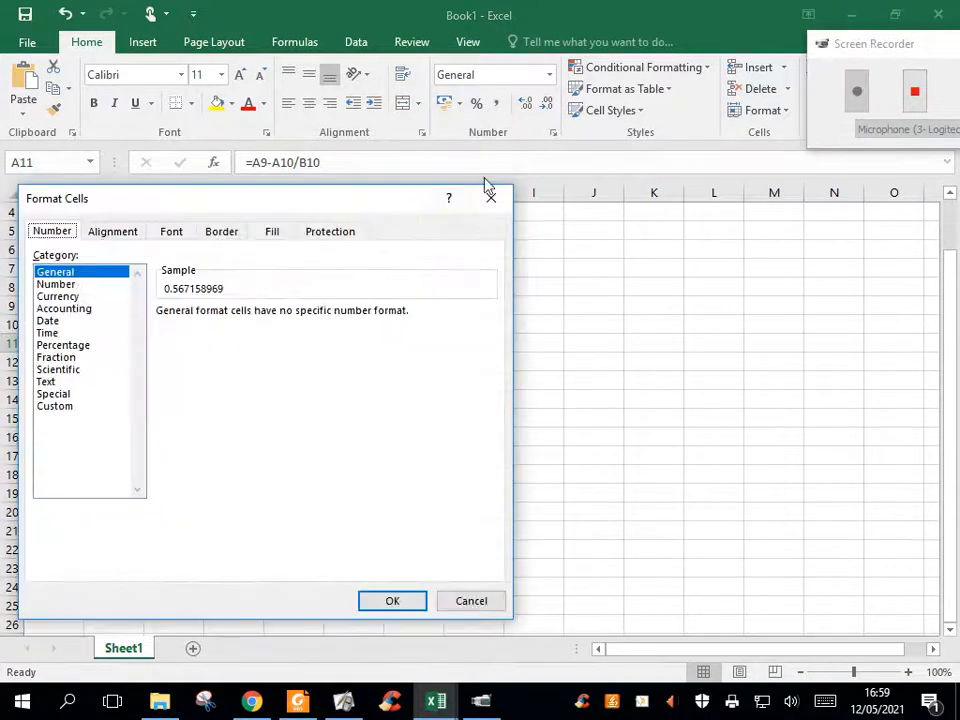
pyautogui.click(70, 284)
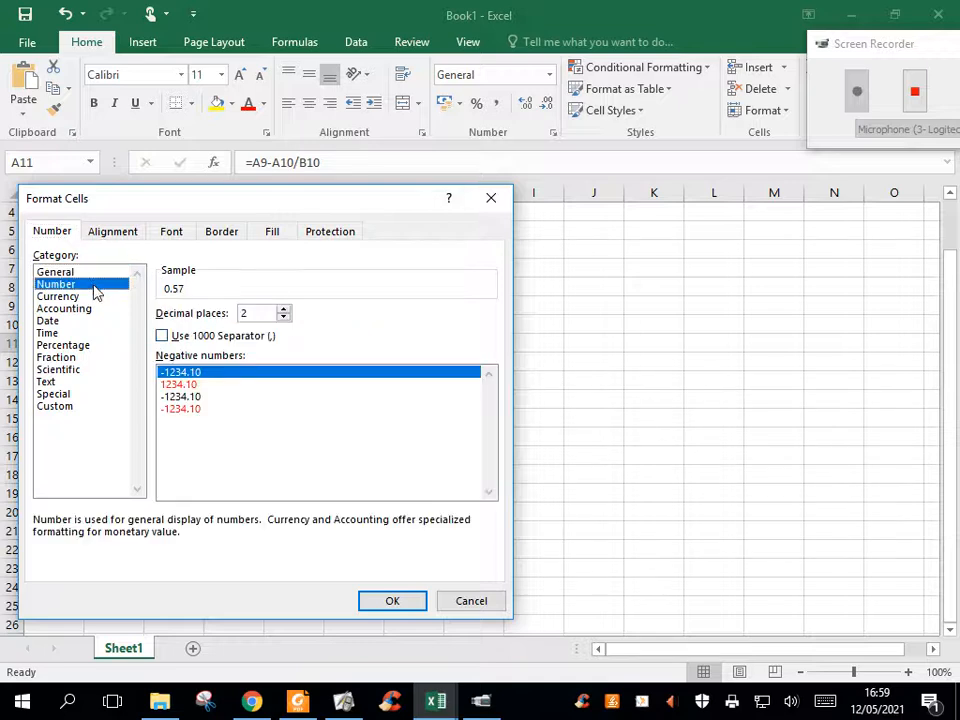
pyautogui.click(283, 310)
pyautogui.doubleClick(283, 310)
pyautogui.tripleClick(283, 310)
pyautogui.tripleClick(283, 310)
pyautogui.tripleClick(283, 310)
pyautogui.click(283, 310)
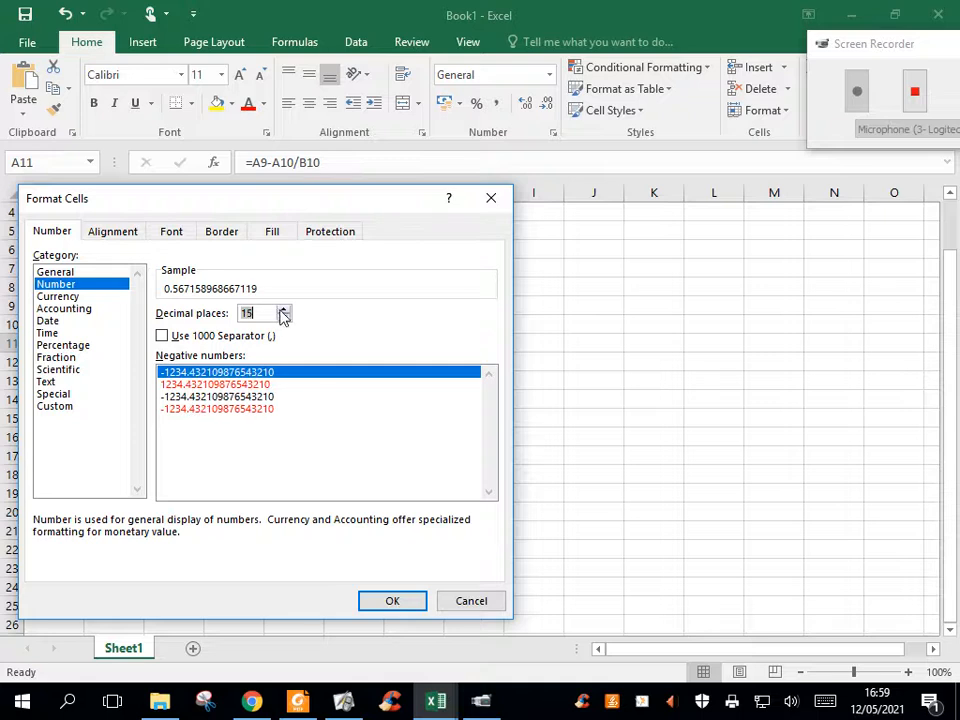
pyautogui.click(390, 597)
pyautogui.moveTo(139, 197); pyautogui.dragTo(200, 206)
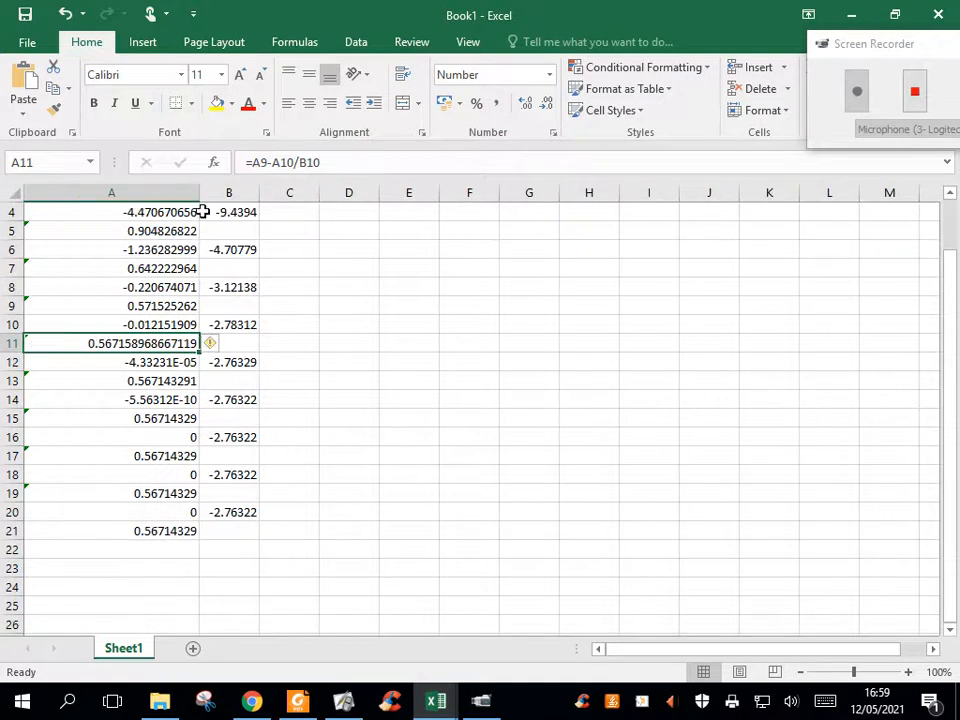
# Compare the more precise iterates in rows 5, 7, 9 and 11 of column A.
pyautogui.click(181, 233)
pyautogui.click(181, 268)
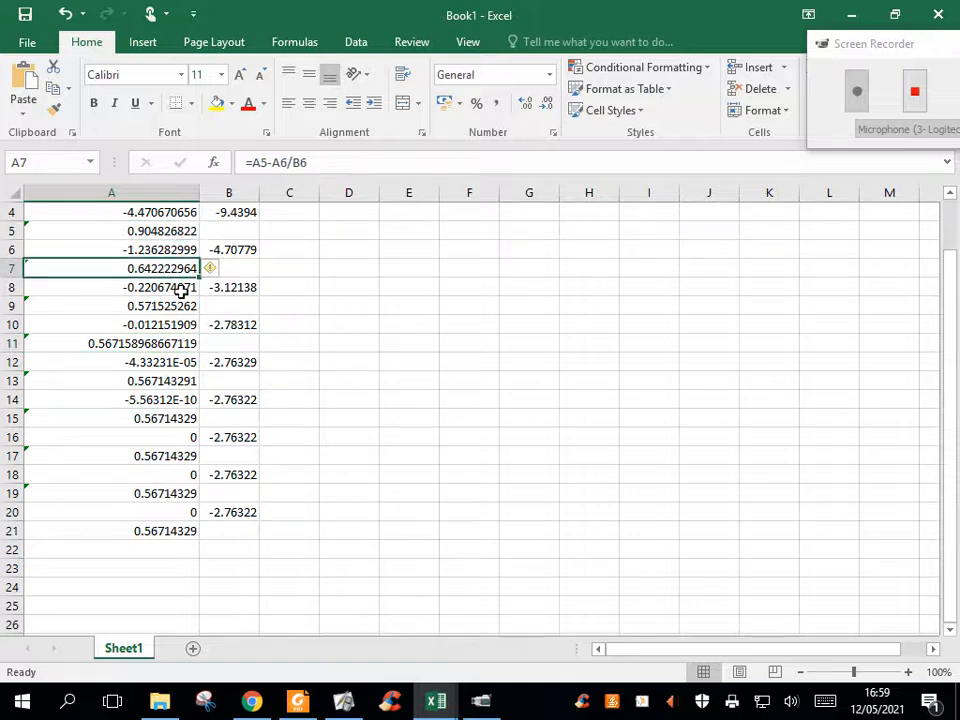
pyautogui.click(14, 306)
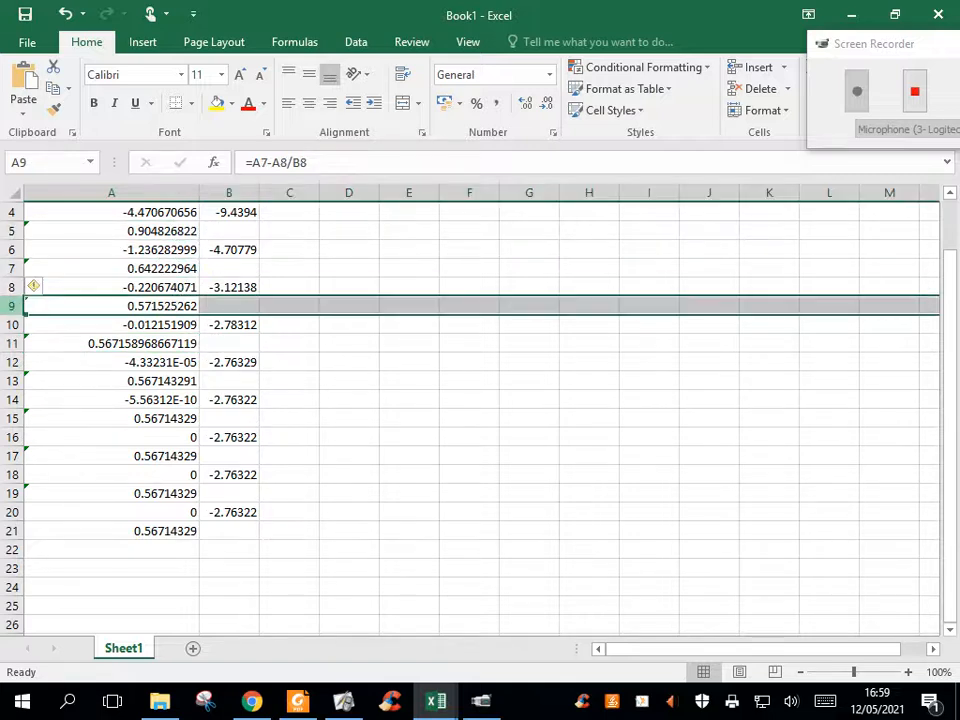
pyautogui.click(16, 343)
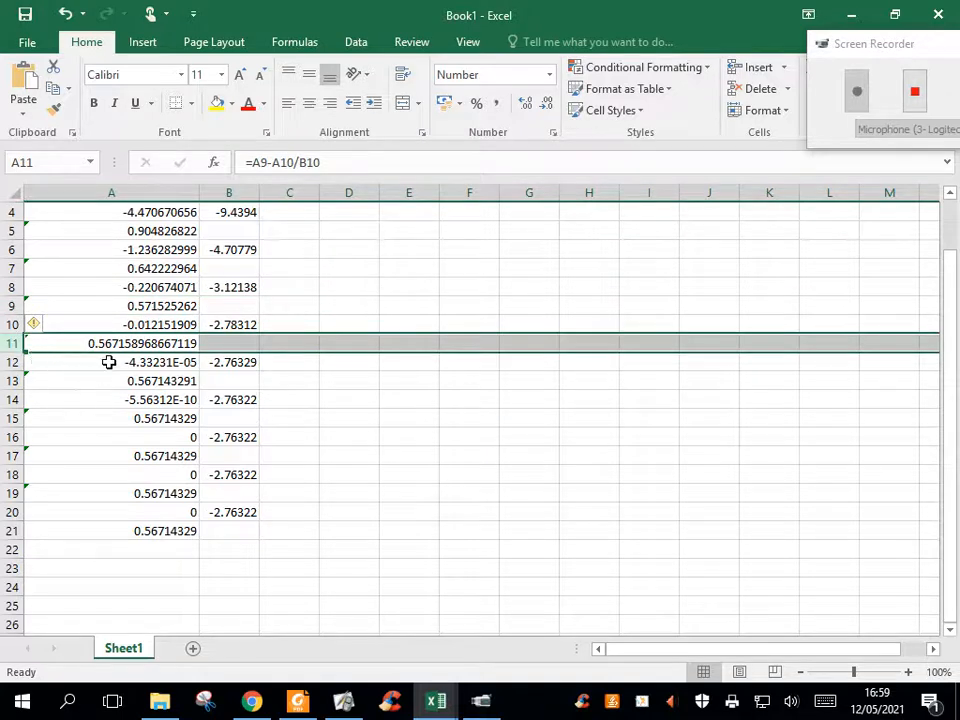
pyautogui.scroll(1, 103, 366)
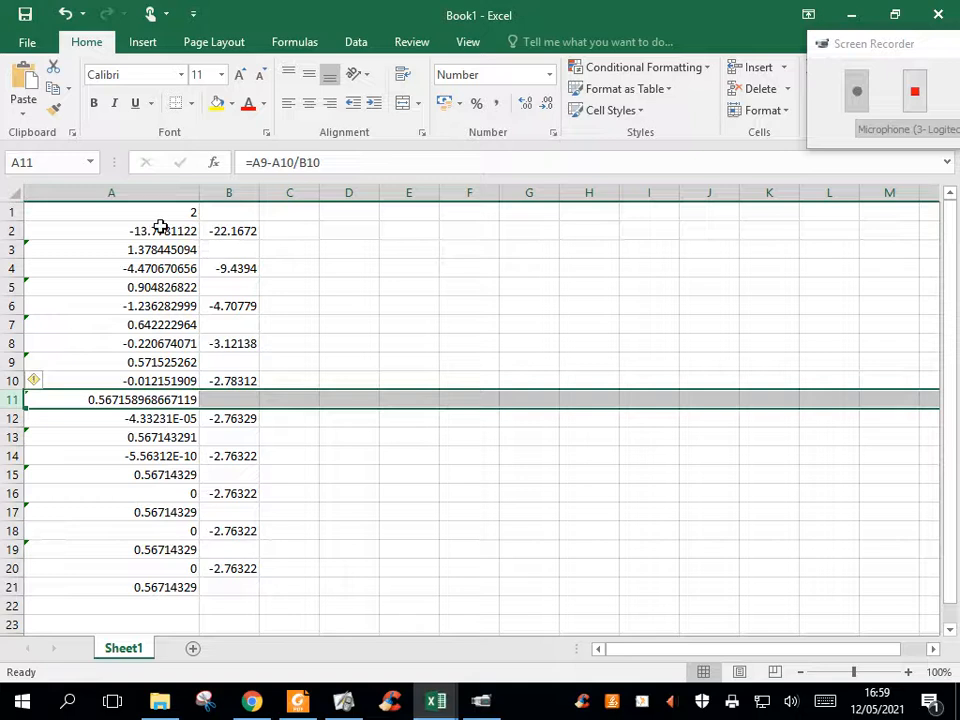
# Highlight row 3 in yellow and refill the block A2:B3 down through row 21 so the highlighting repeats.
pyautogui.moveTo(125, 230); pyautogui.dragTo(216, 242)
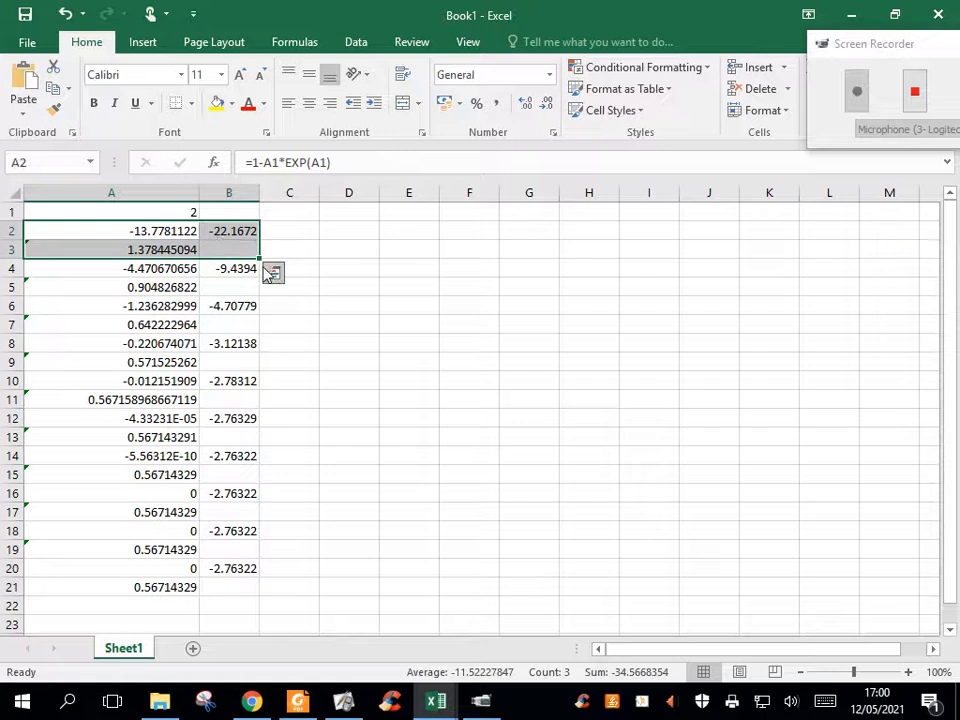
pyautogui.click(12, 249)
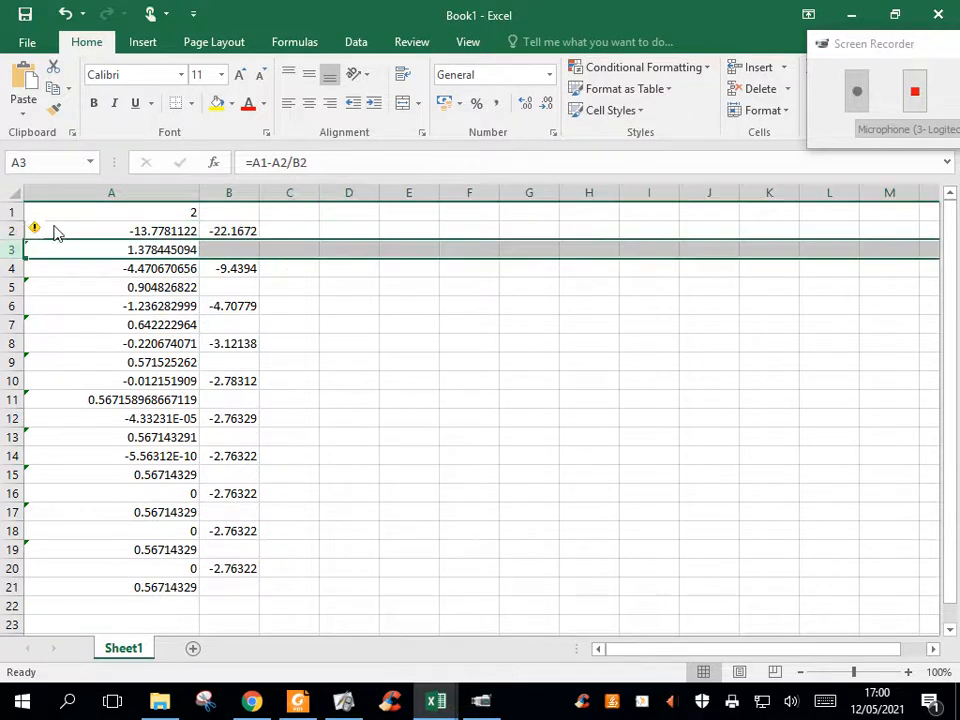
pyautogui.click(216, 103)
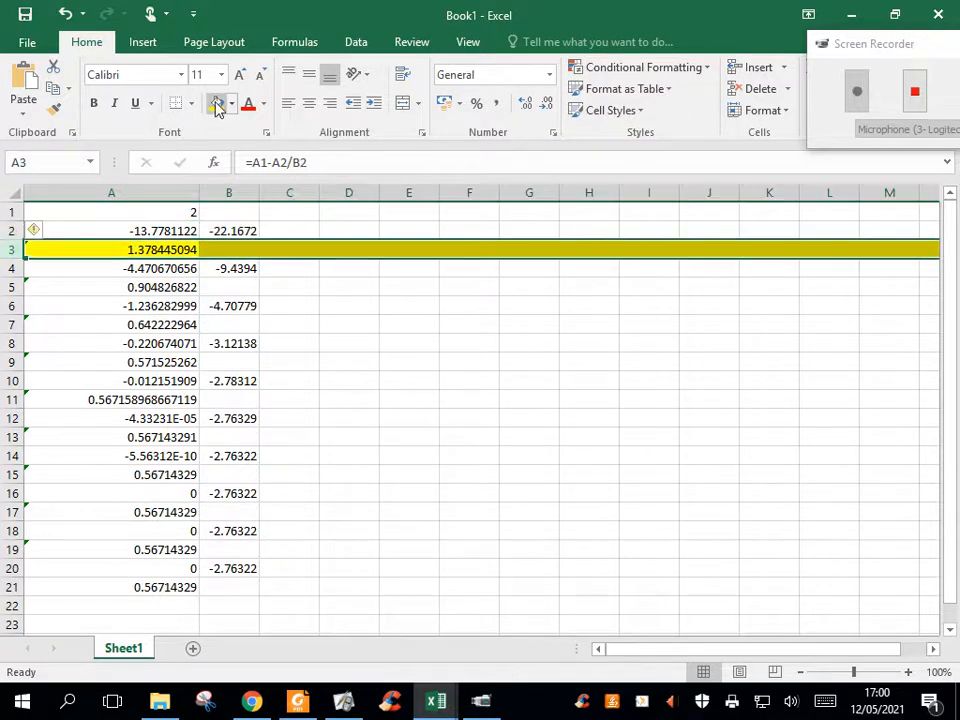
pyautogui.click(70, 229)
pyautogui.moveTo(71, 238); pyautogui.dragTo(274, 596)
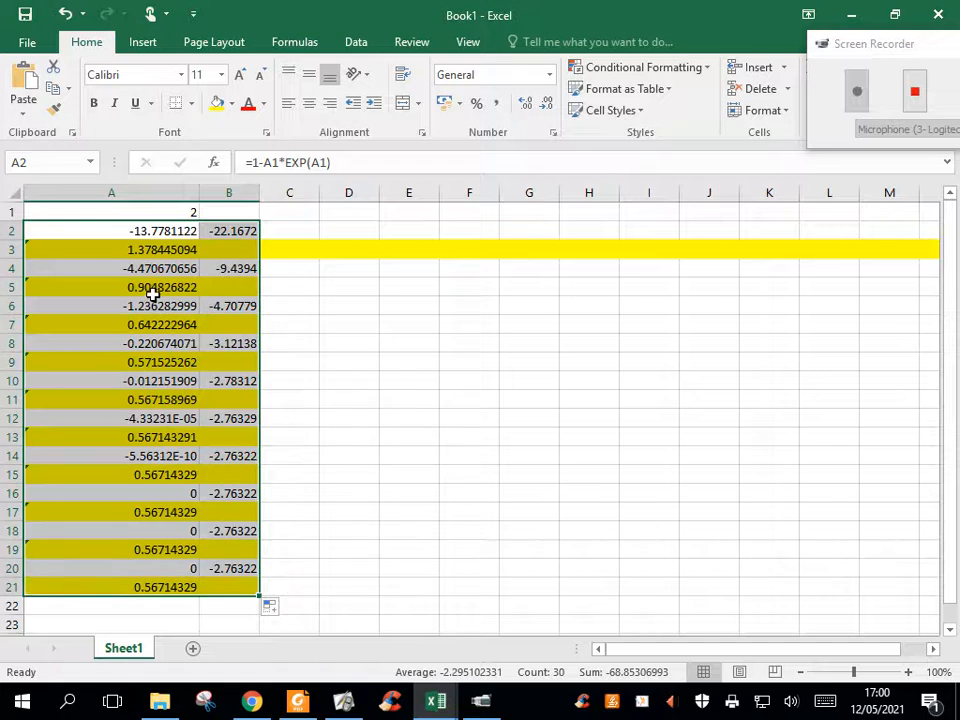
# Check the first and last iterates in A3 and A21, and switch to the GeoGebra graph in Chrome.
pyautogui.click(10, 250)
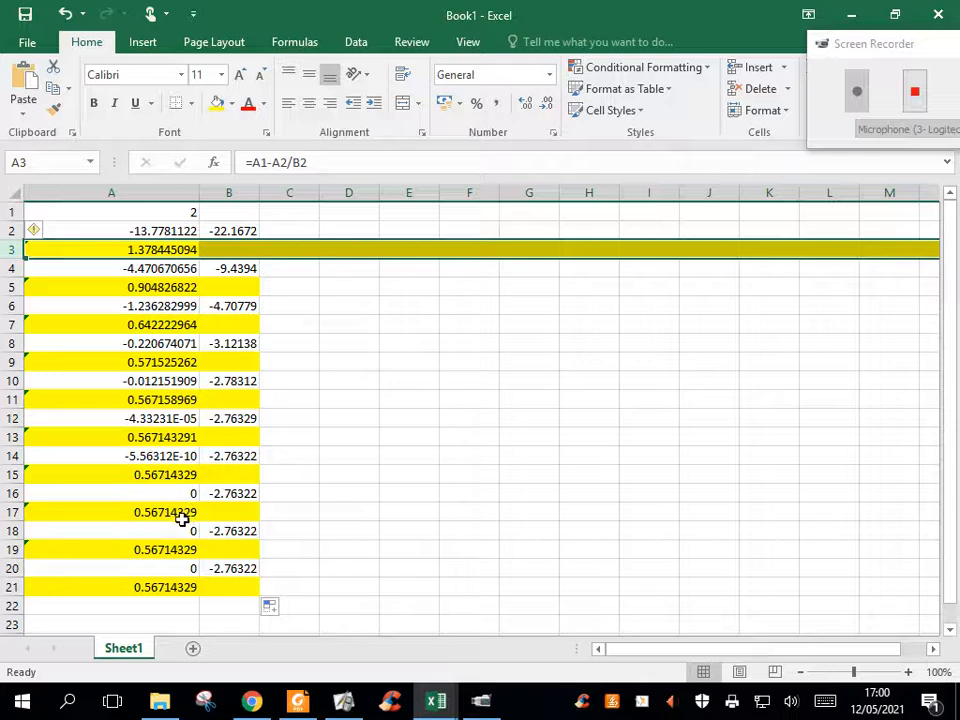
pyautogui.click(167, 586)
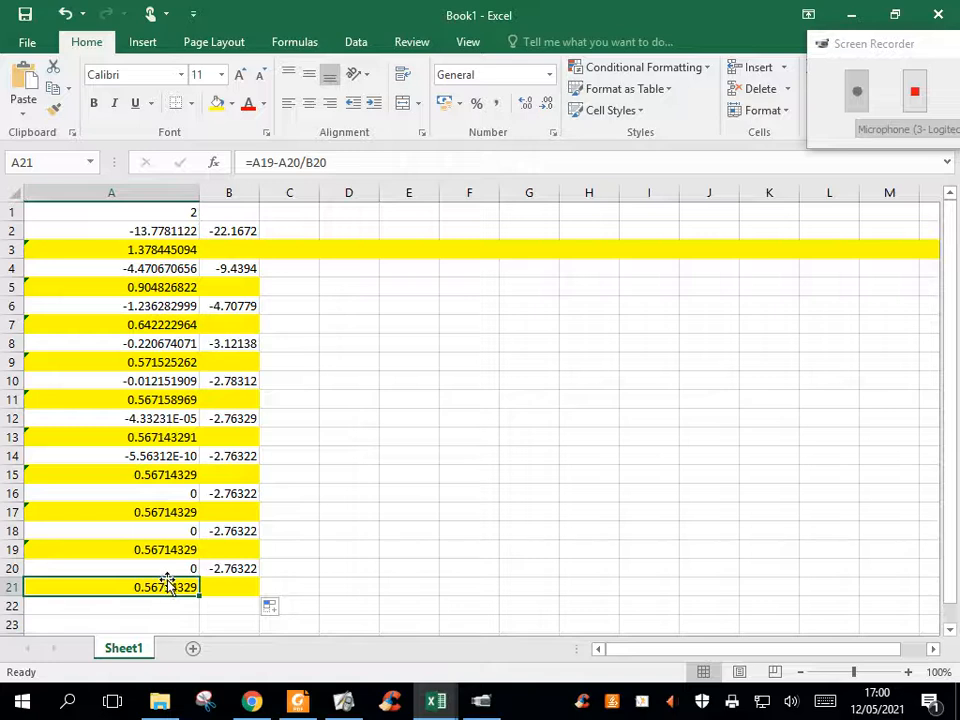
pyautogui.click(251, 703)
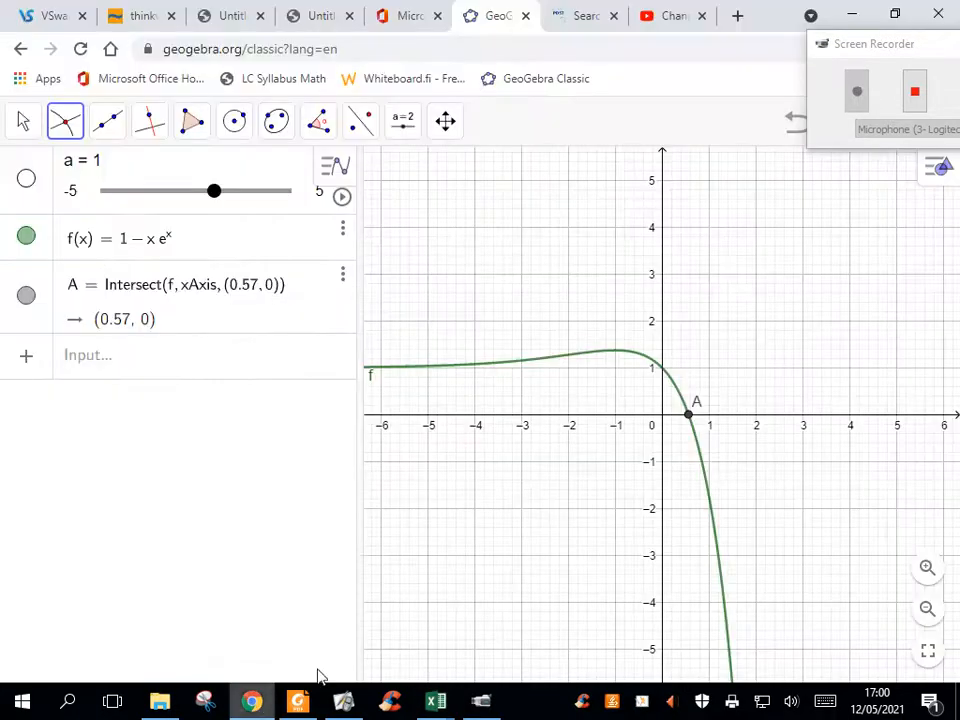
# Set the label of the curve f to show its value and close the object settings.
pyautogui.click(150, 248)
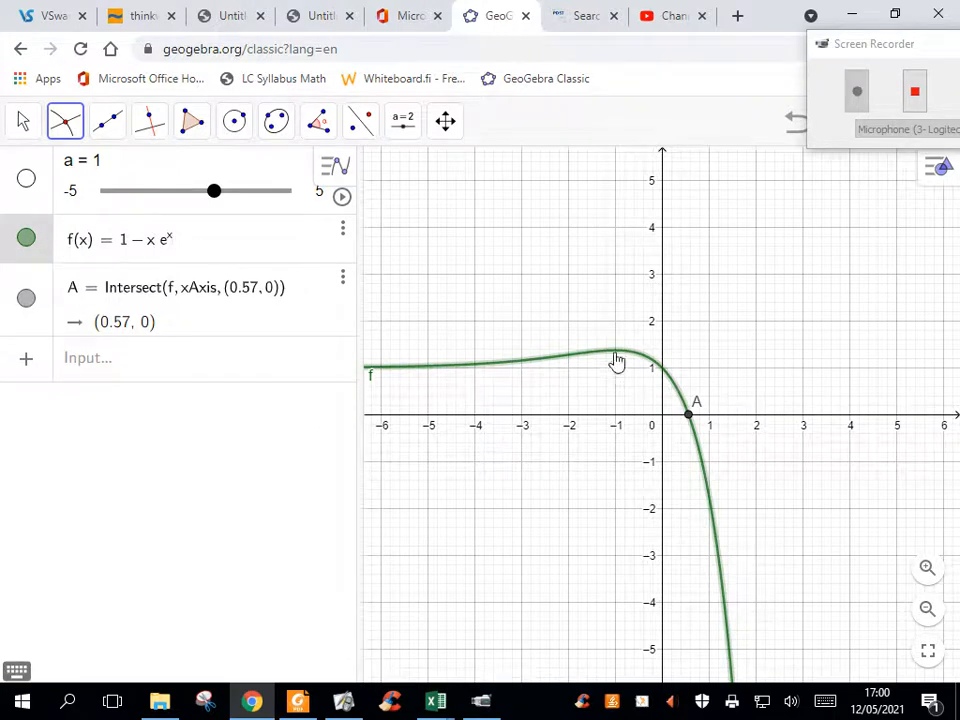
pyautogui.rightClick(691, 423)
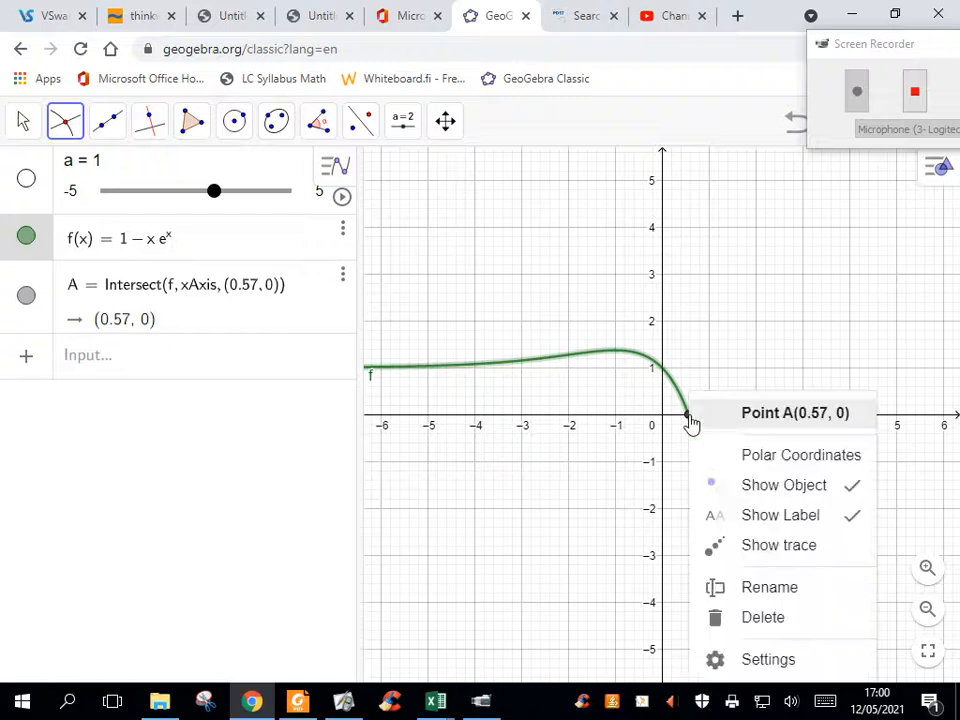
pyautogui.click(768, 660)
pyautogui.click(793, 464)
pyautogui.click(786, 551)
pyautogui.click(941, 165)
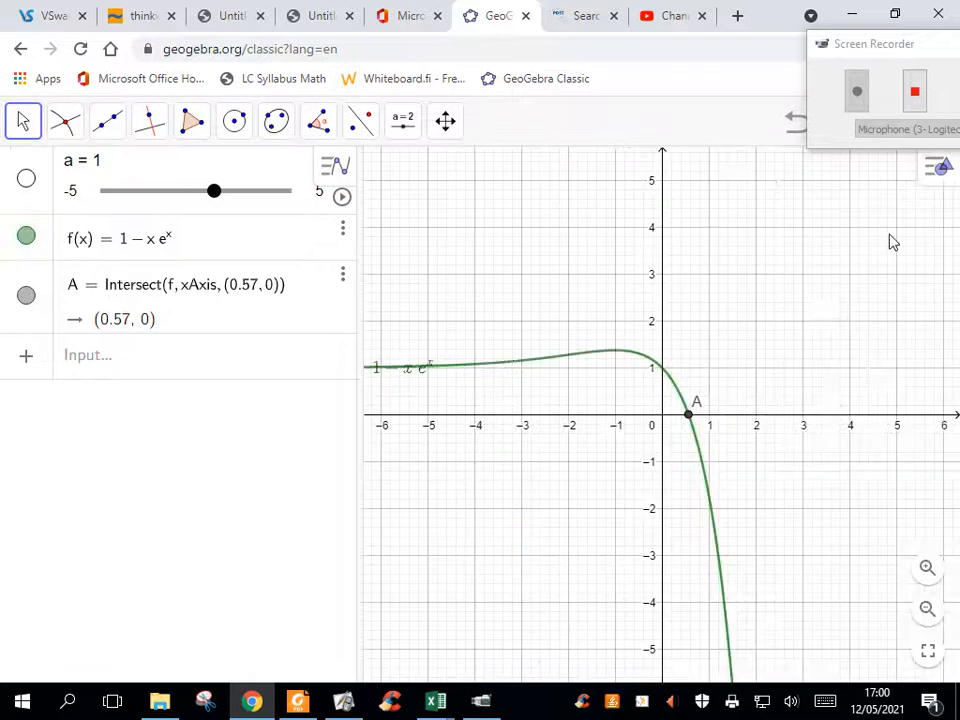
# Set the label of intersection point A on the x-axis to show its value.
pyautogui.rightClick(690, 417)
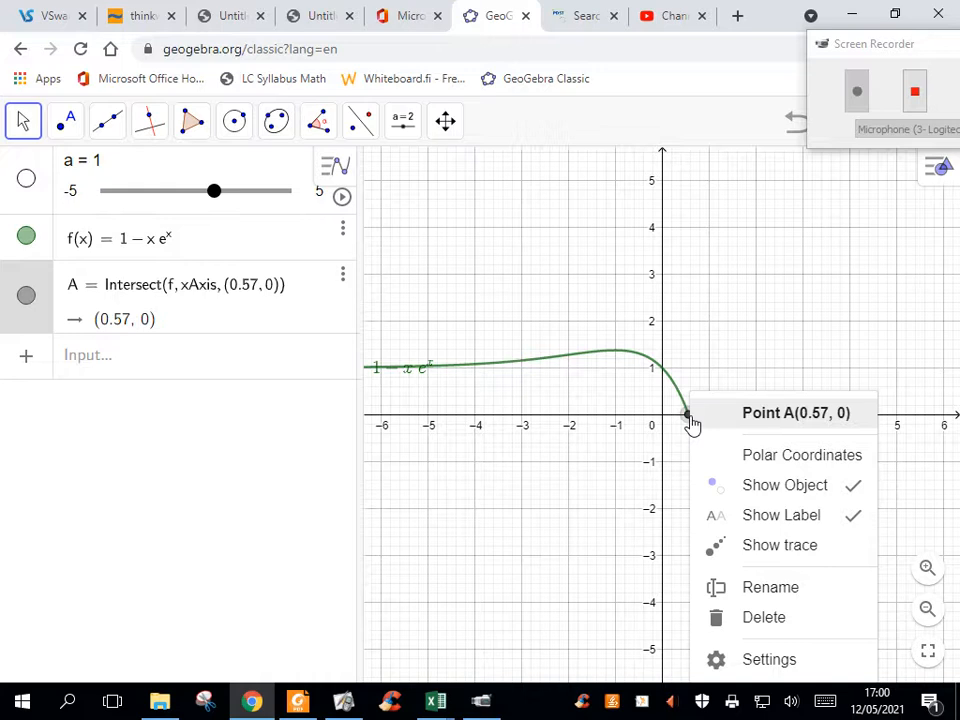
pyautogui.click(768, 660)
pyautogui.click(770, 462)
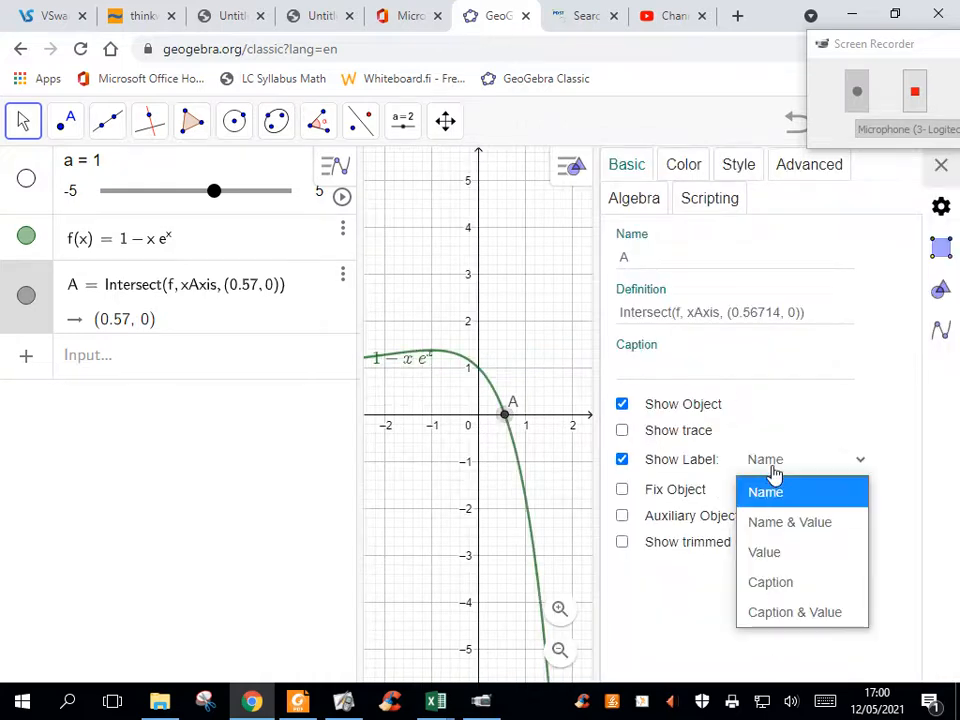
pyautogui.click(767, 551)
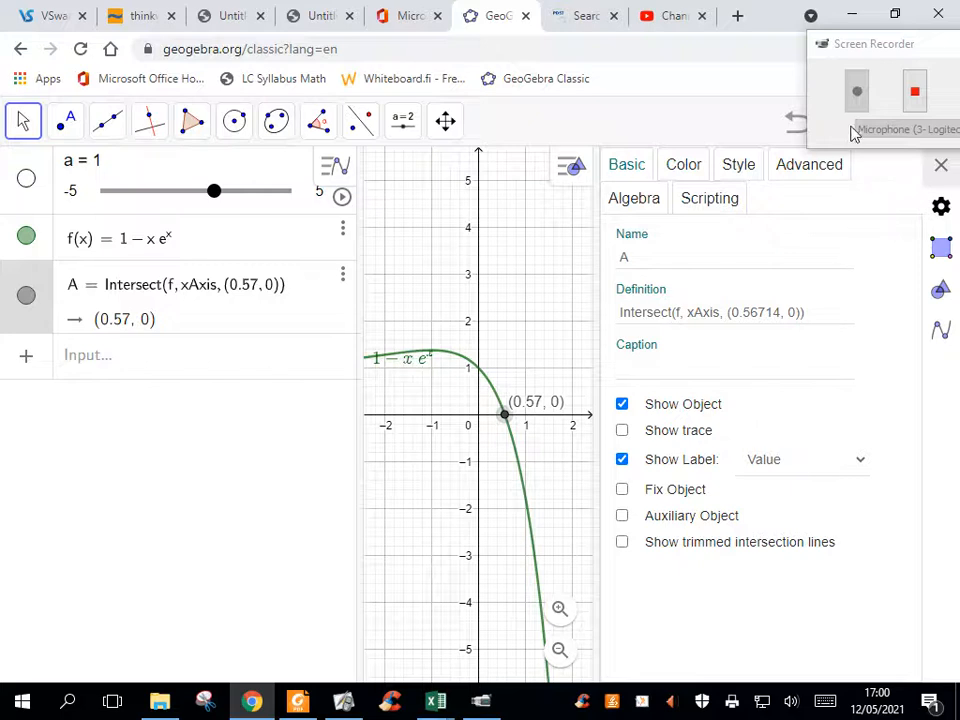
# Set GeoGebra's global rounding to 15 Decimal Places and close the settings.
pyautogui.moveTo(862, 63); pyautogui.dragTo(600, 51)
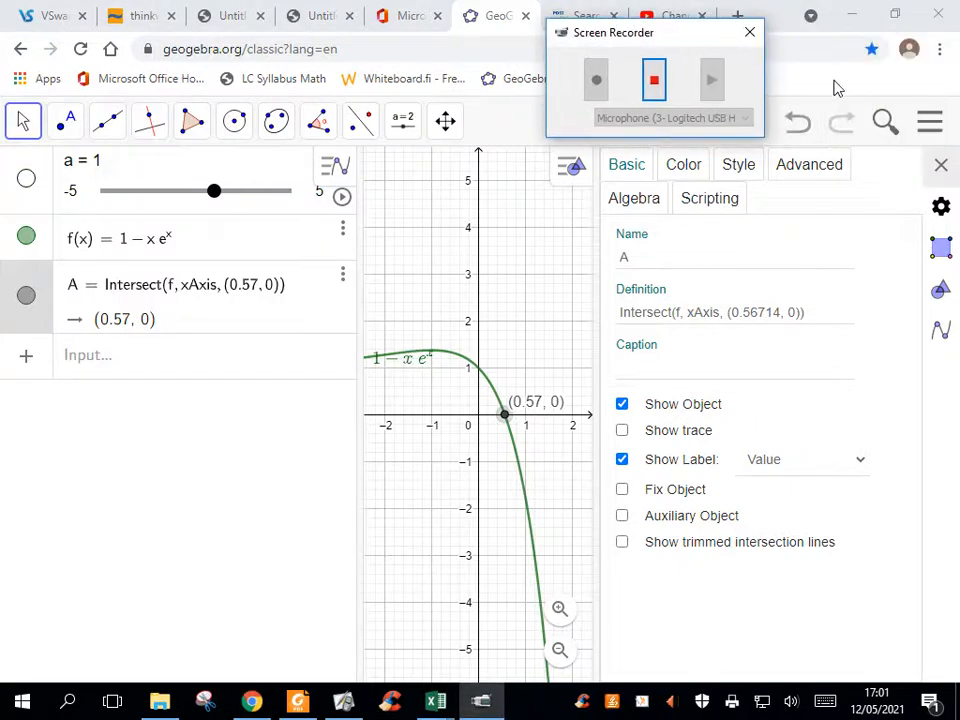
pyautogui.click(930, 121)
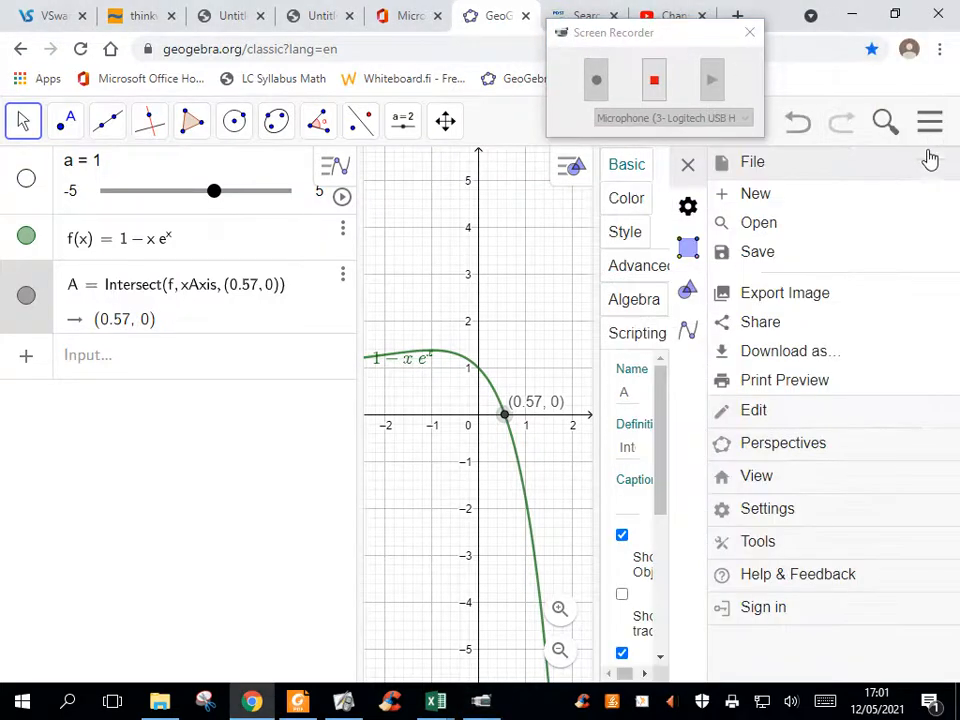
pyautogui.click(820, 528)
pyautogui.click(769, 281)
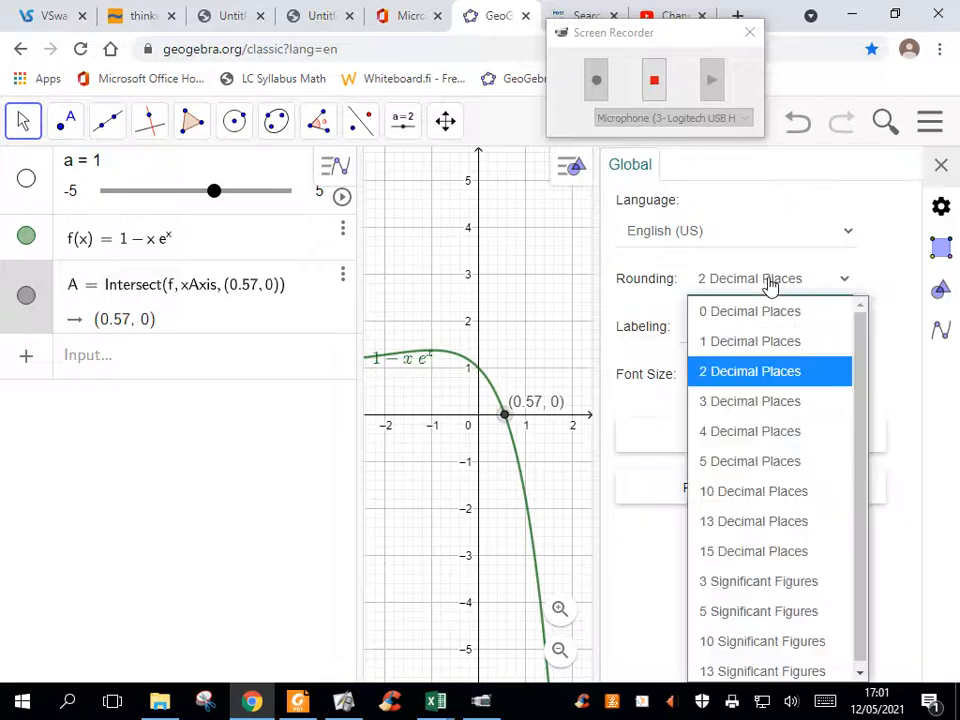
pyautogui.click(749, 551)
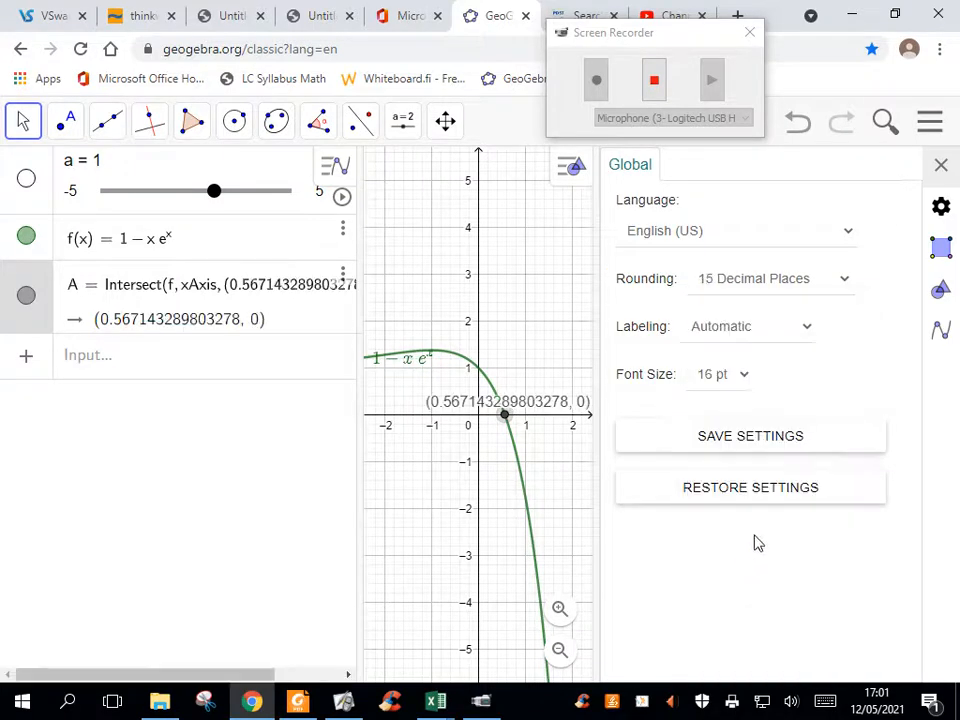
pyautogui.click(941, 165)
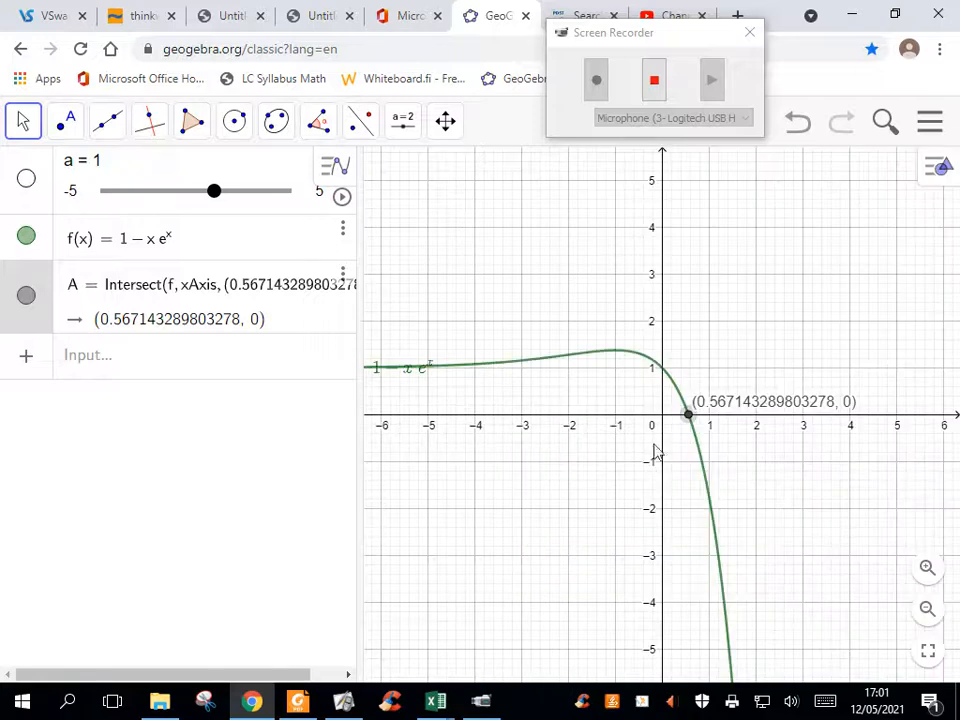
# Move point A's coordinate label higher above the x-axis and switch back to Book1 in Excel.
pyautogui.moveTo(724, 410); pyautogui.dragTo(726, 389)
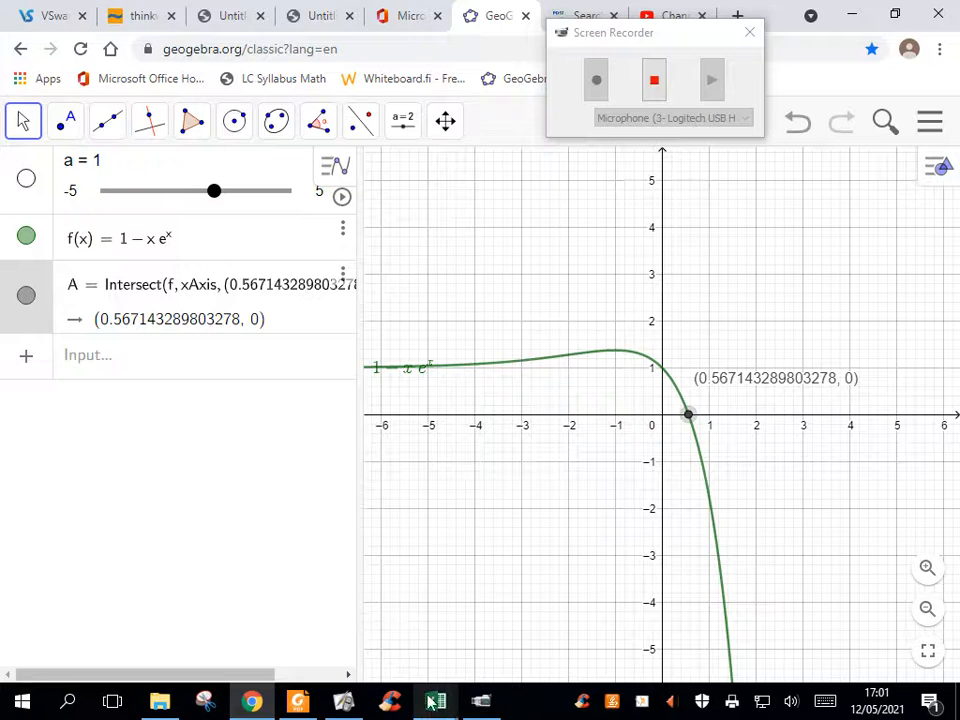
pyautogui.moveTo(435, 700)
pyautogui.click(597, 646)
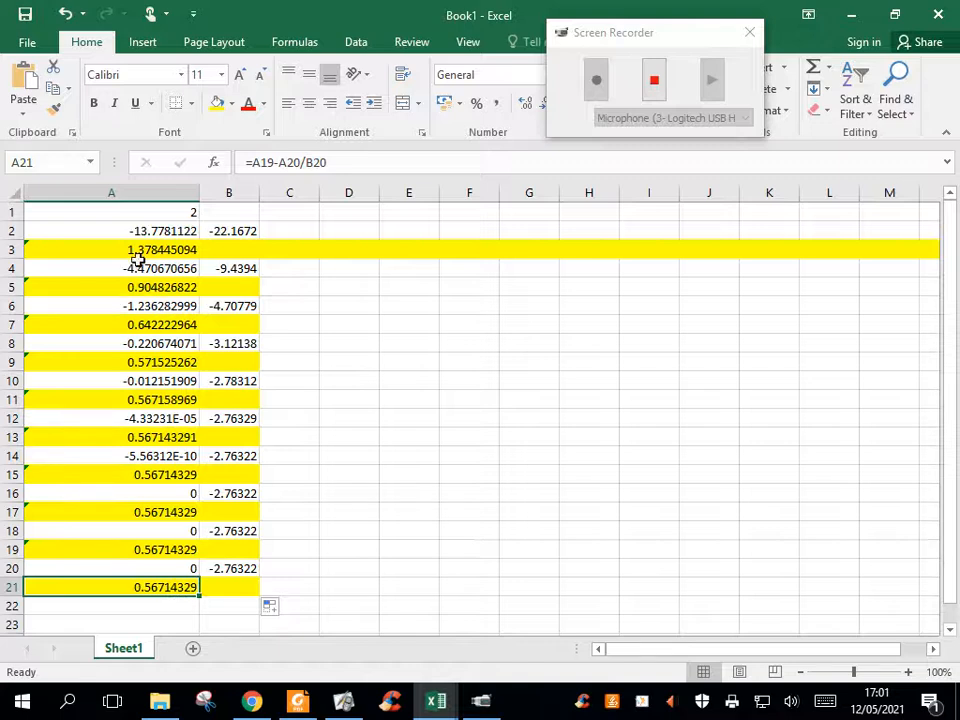
# Fill the Newton iteration block A2:B21 with its highlighting down to row 113 and go back to the start of the sheet.
pyautogui.moveTo(108, 233); pyautogui.dragTo(247, 598)
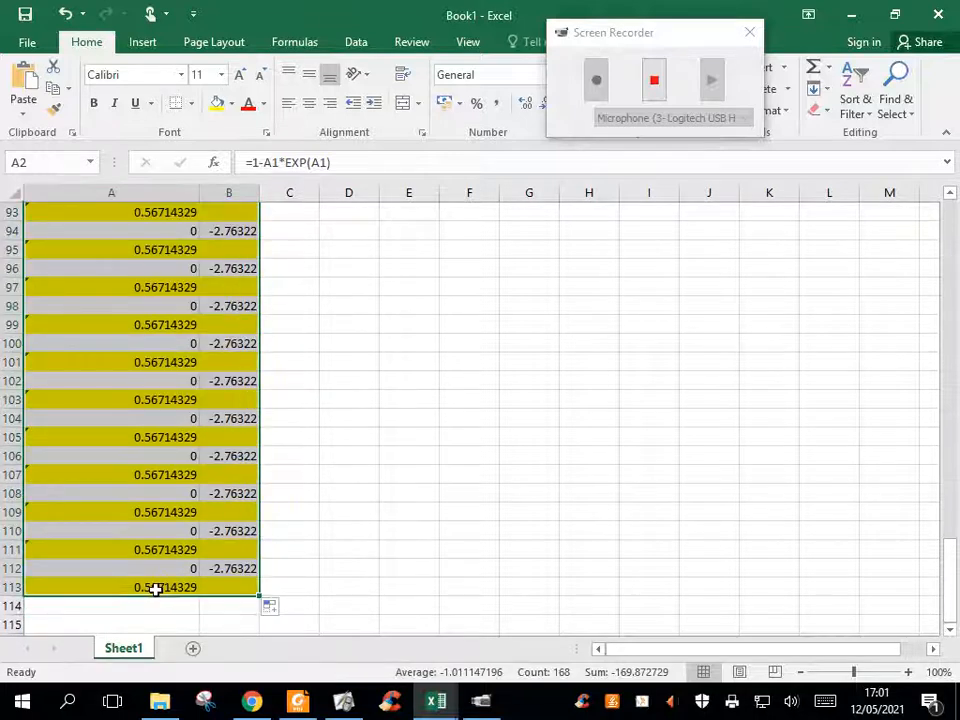
pyautogui.click(156, 589)
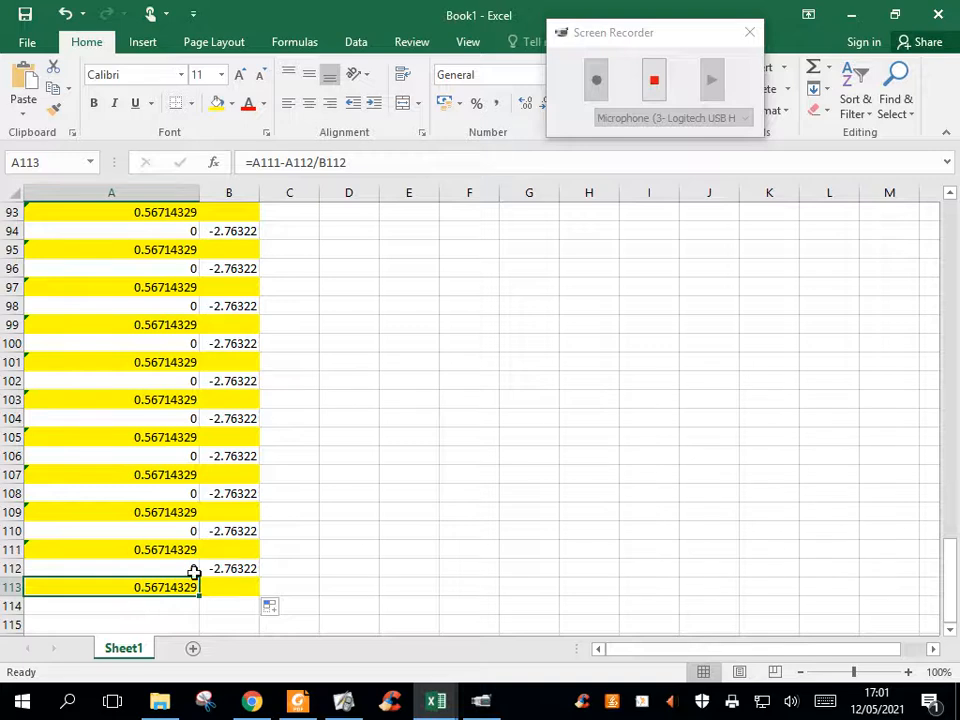
pyautogui.scroll(4, 386, 497)
pyautogui.moveTo(950, 597); pyautogui.dragTo(935, 224)
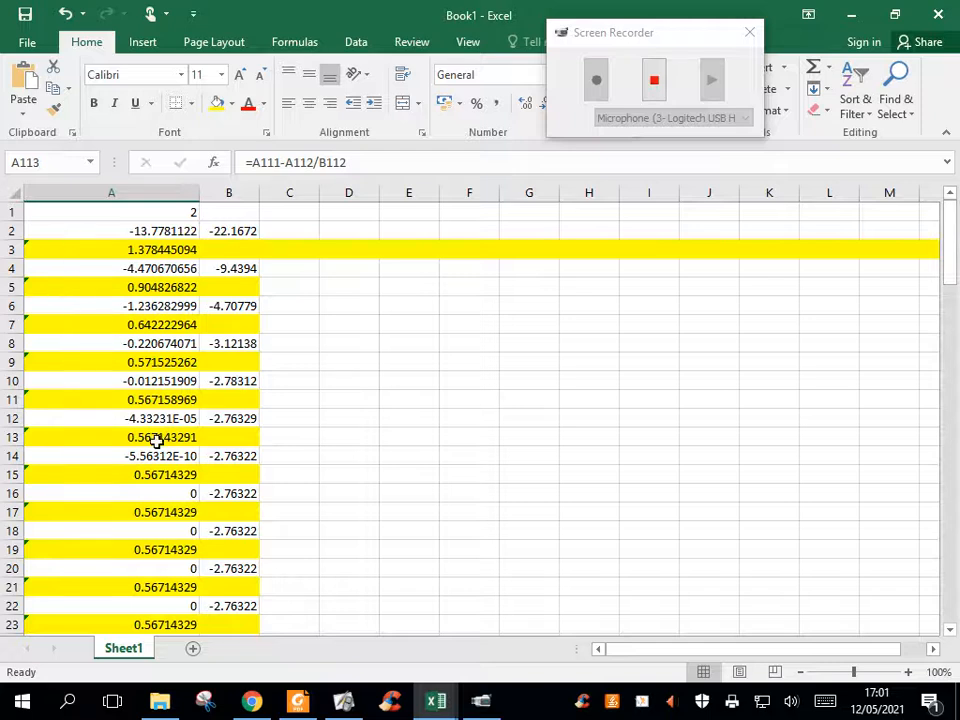
# Switch to GeoGebra and enter the function 1-x*e^x as a new algebra entry below point A.
pyautogui.click(252, 701)
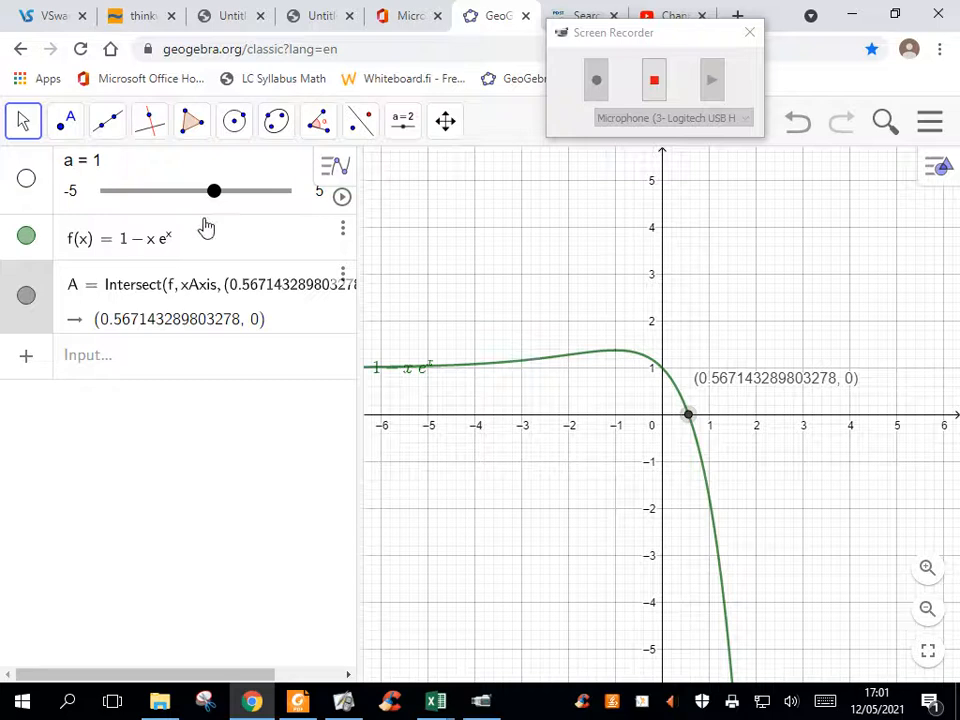
pyautogui.click(164, 369)
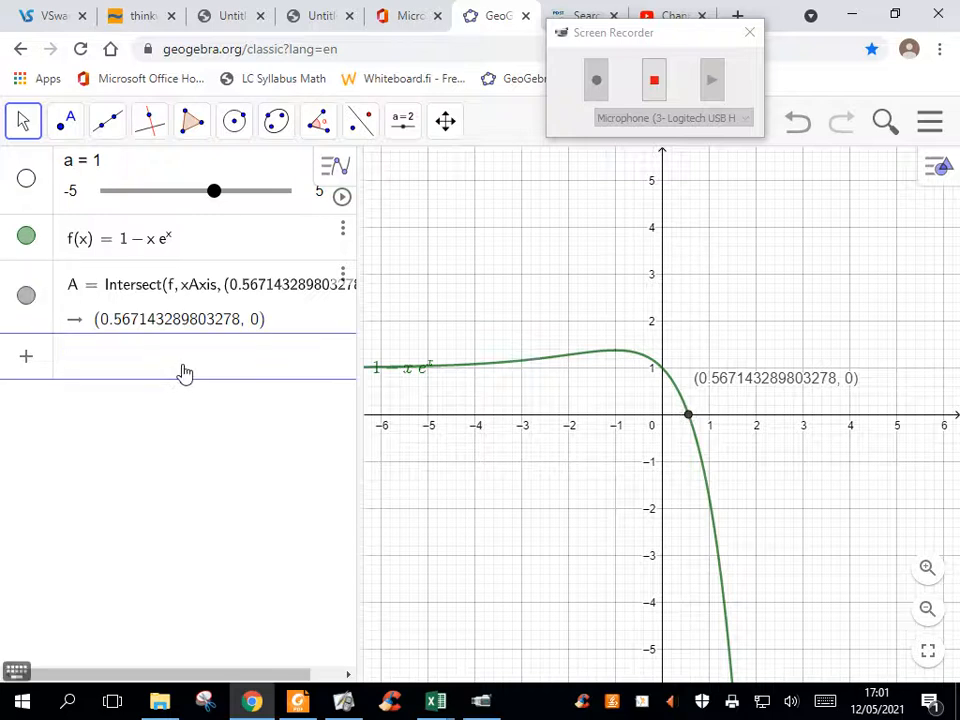
pyautogui.write('1-x')
pyautogui.write('*e')
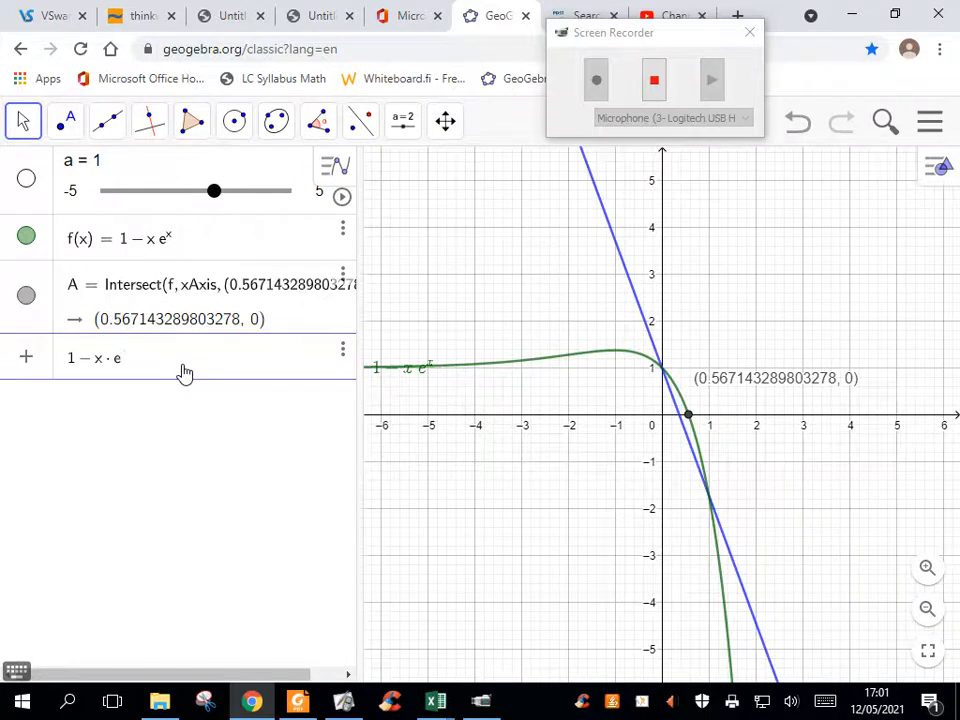
pyautogui.write('^x')
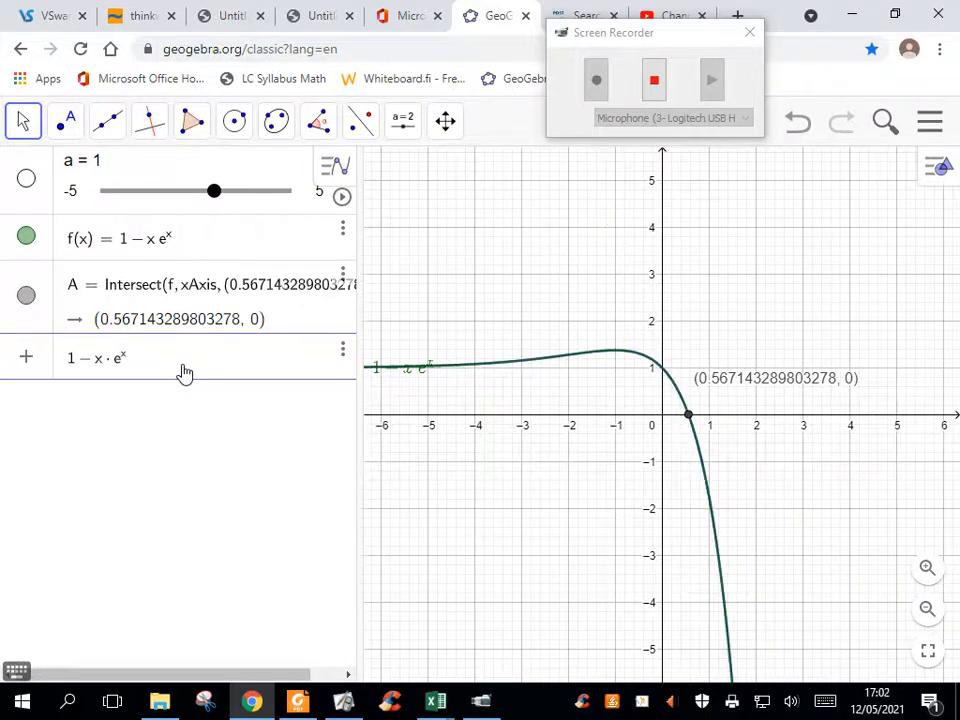
pyautogui.press('Return')
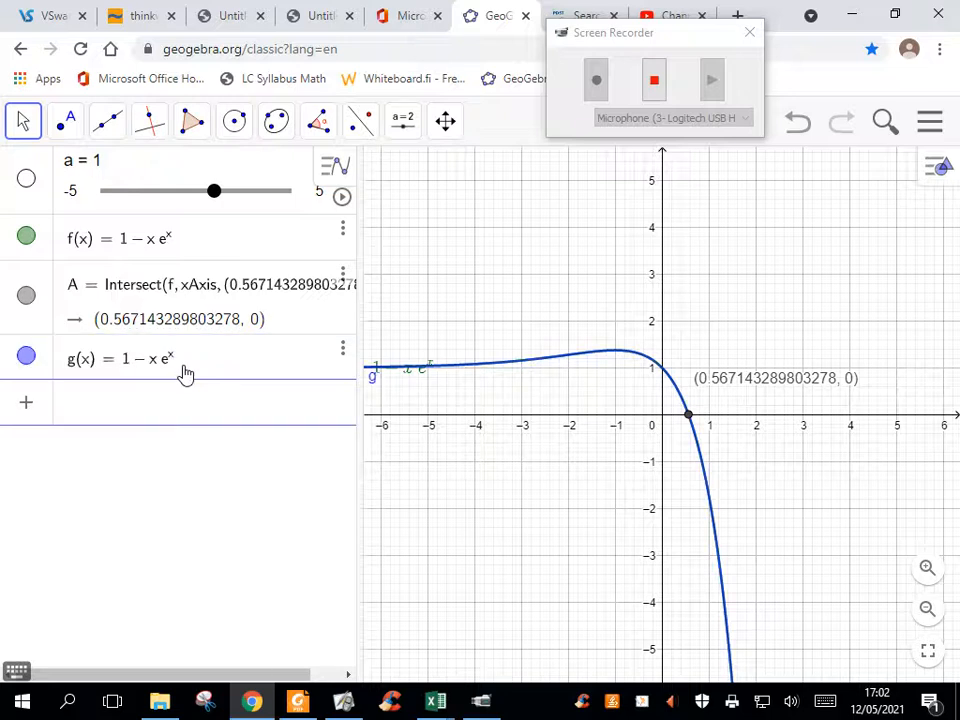